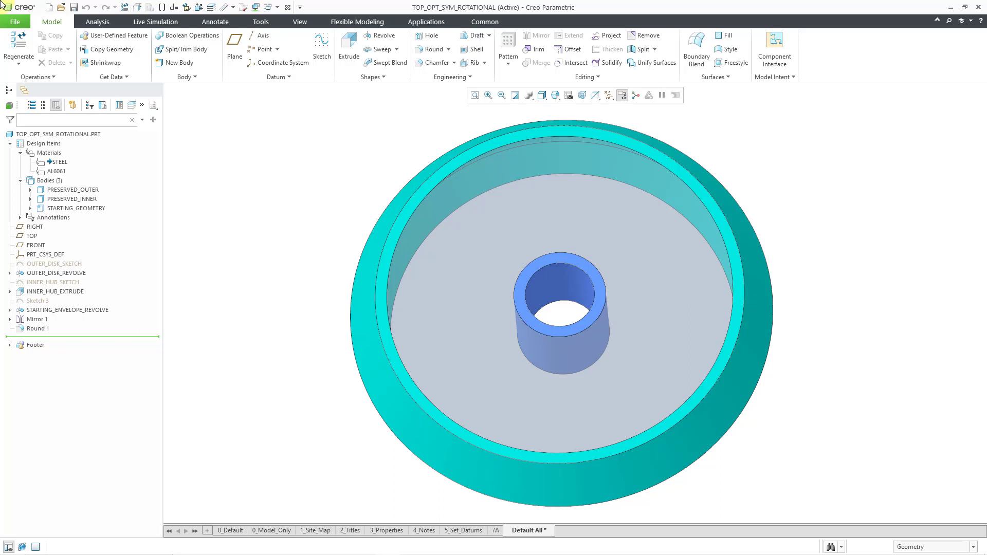
Step: Inspect the starting, inner hub and outer ring bodies, then start a Generative Design study
{"action": "left_click", "coordinate": [93, 210]}
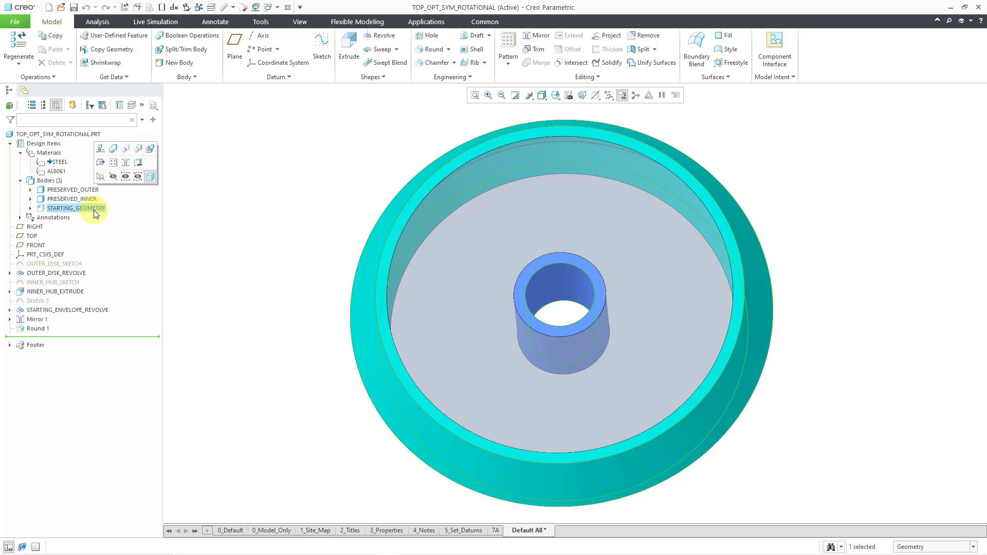
{"action": "left_click", "coordinate": [264, 211]}
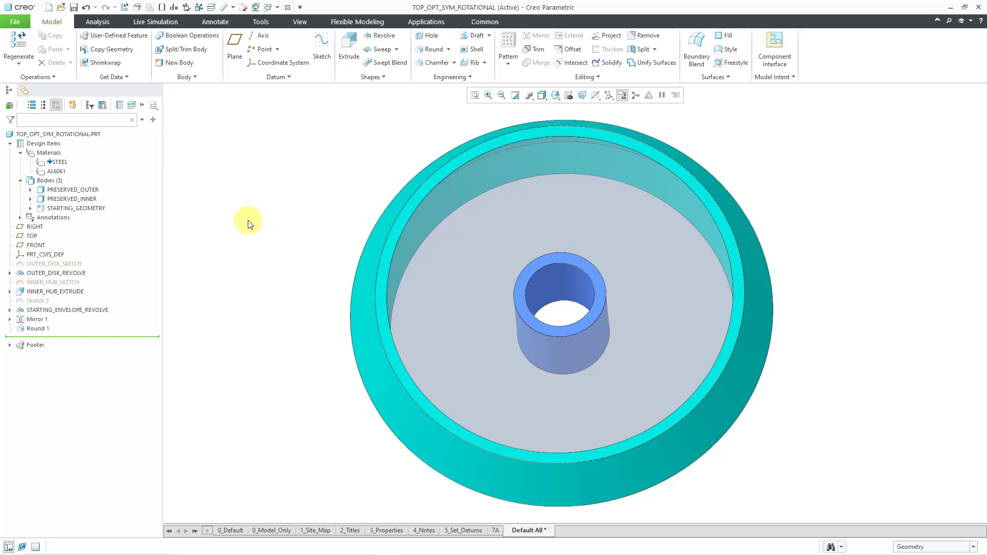
{"action": "left_click", "coordinate": [89, 200]}
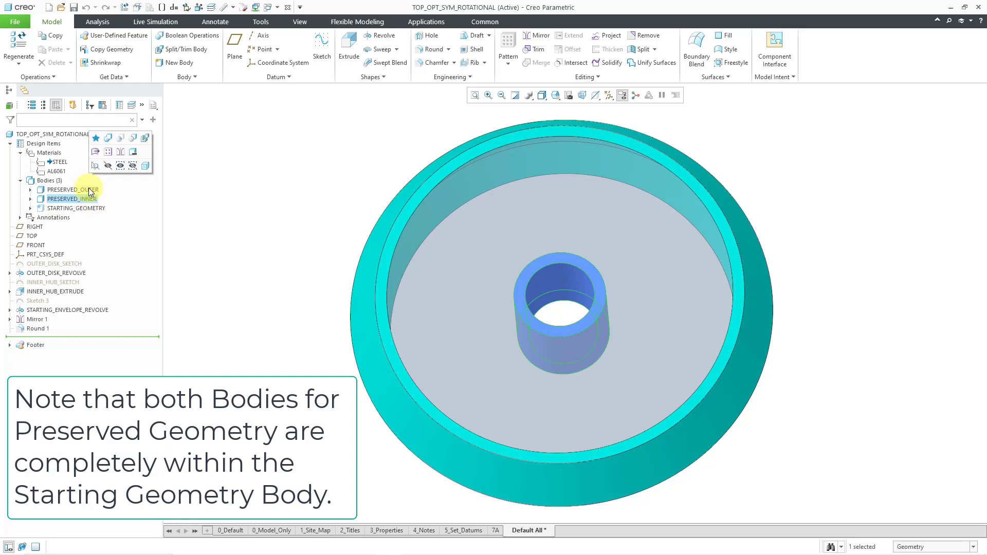
{"action": "left_click", "coordinate": [90, 190]}
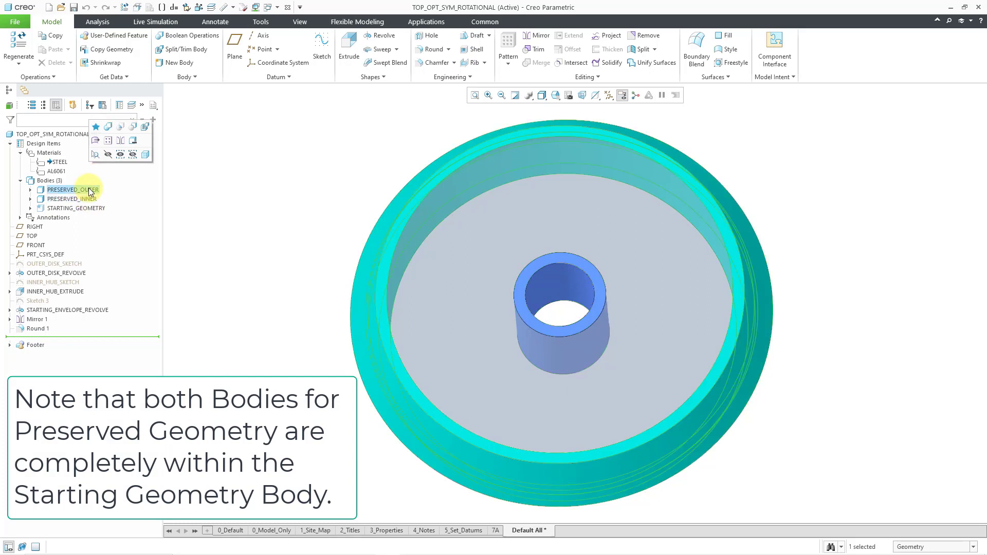
{"action": "left_click", "coordinate": [221, 193]}
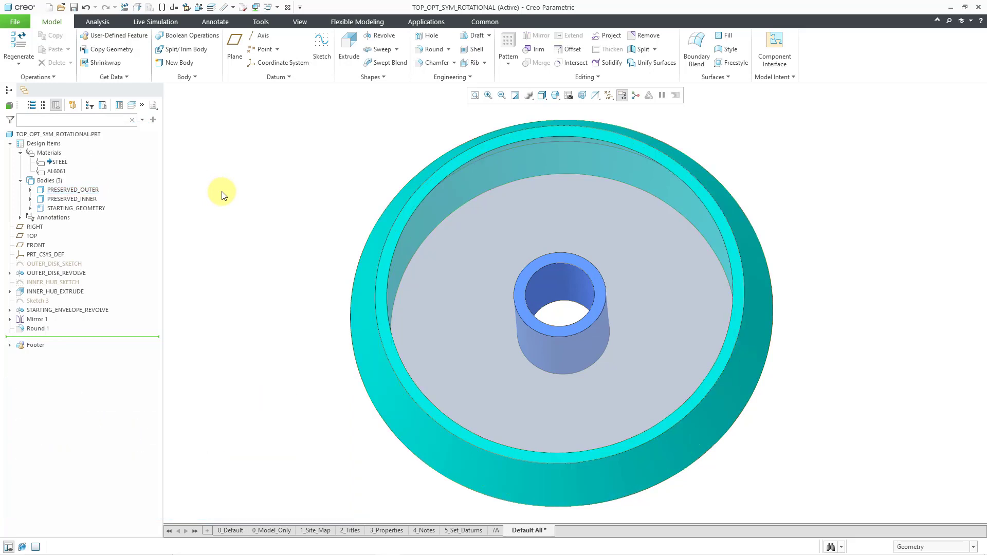
{"action": "left_click", "coordinate": [430, 21]}
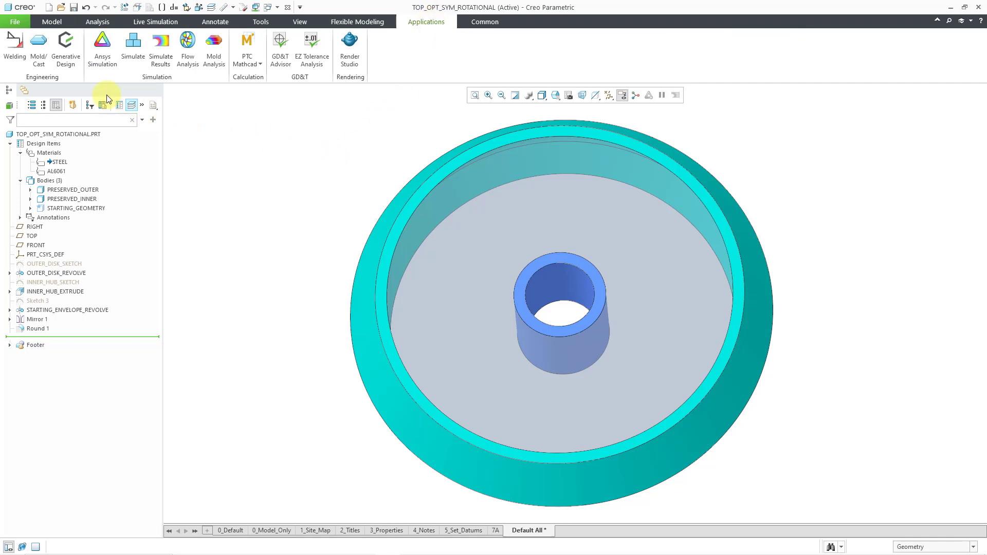
{"action": "left_click", "coordinate": [72, 60]}
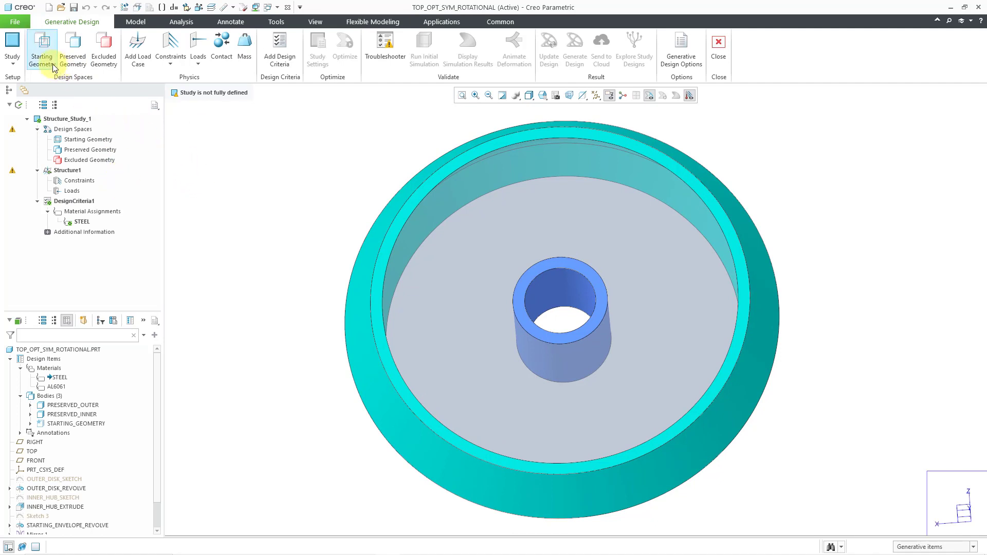
Step: Assign STARTING_GEOMETRY as starting geometry and preserve the PRESERVED_INNER hub and PRESERVED_OUTER ring bodies
{"action": "left_click", "coordinate": [42, 54]}
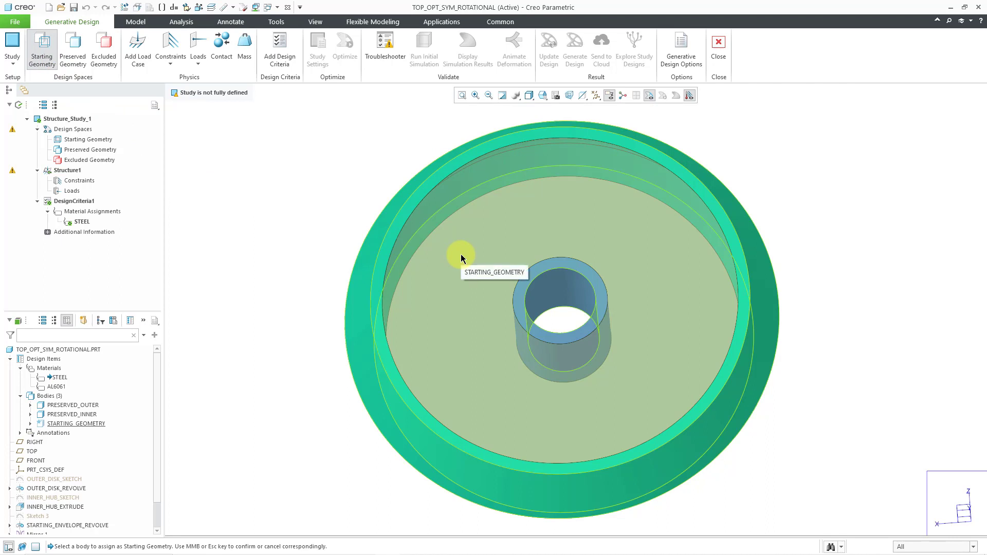
{"action": "left_click", "coordinate": [461, 258]}
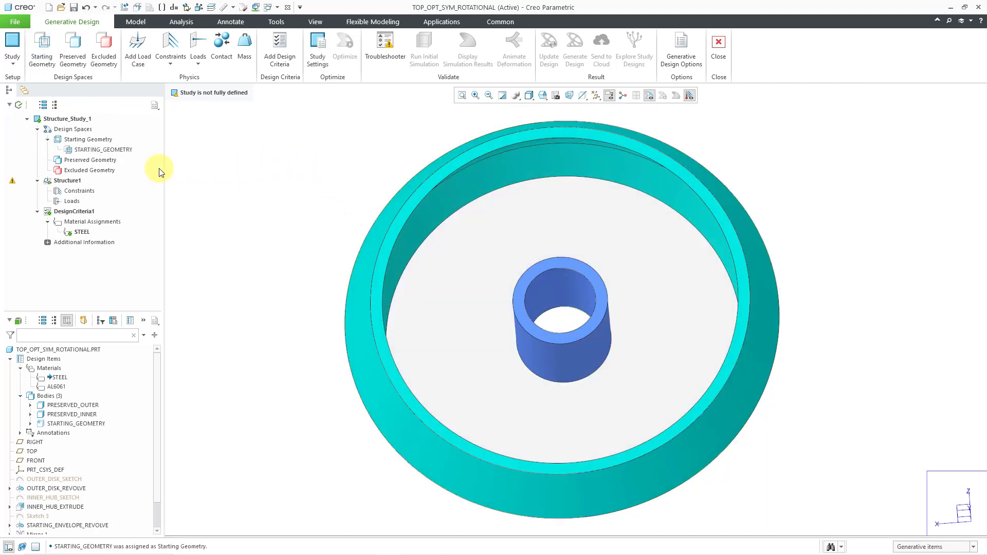
{"action": "left_click", "coordinate": [72, 47]}
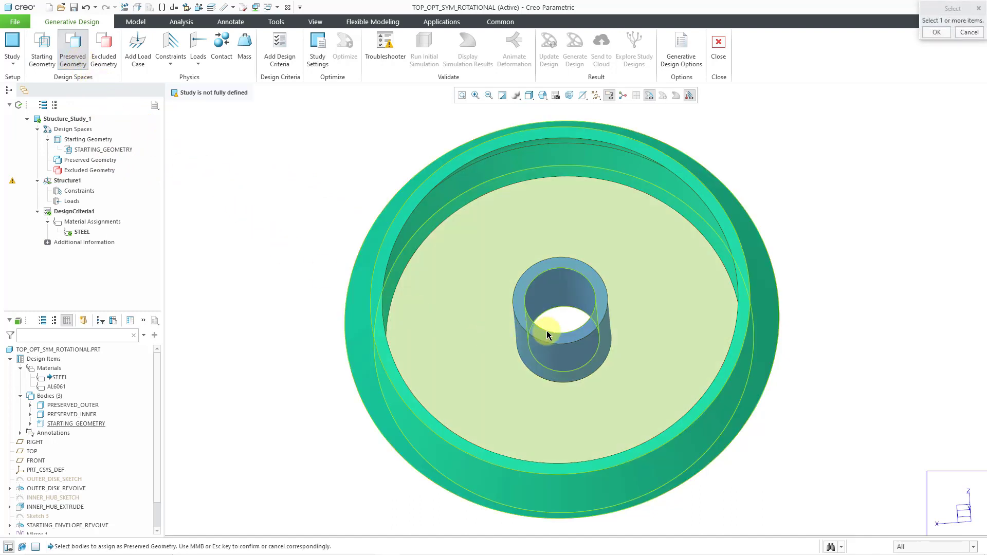
{"action": "right_click", "coordinate": [547, 331]}
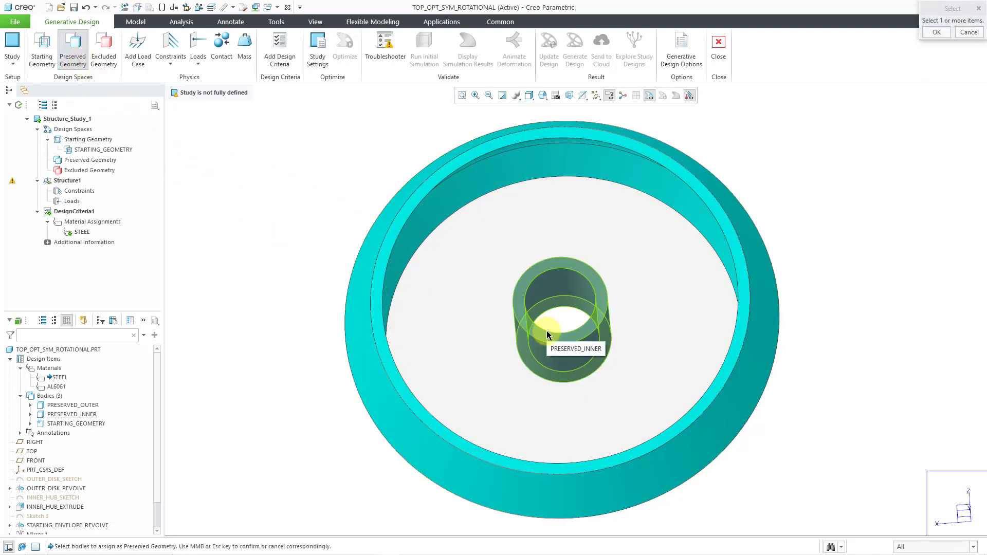
{"action": "left_click", "coordinate": [547, 334]}
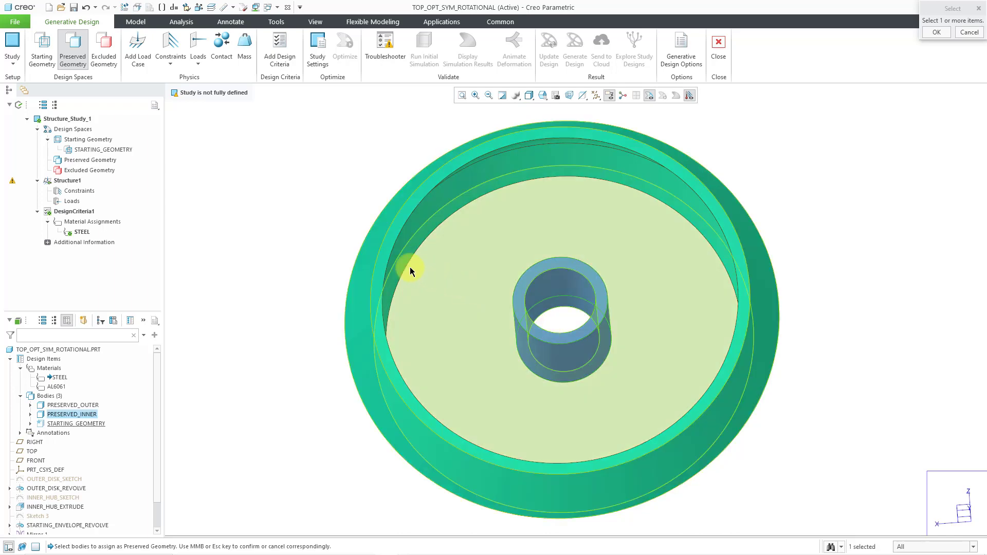
{"action": "left_click", "coordinate": [376, 256]}
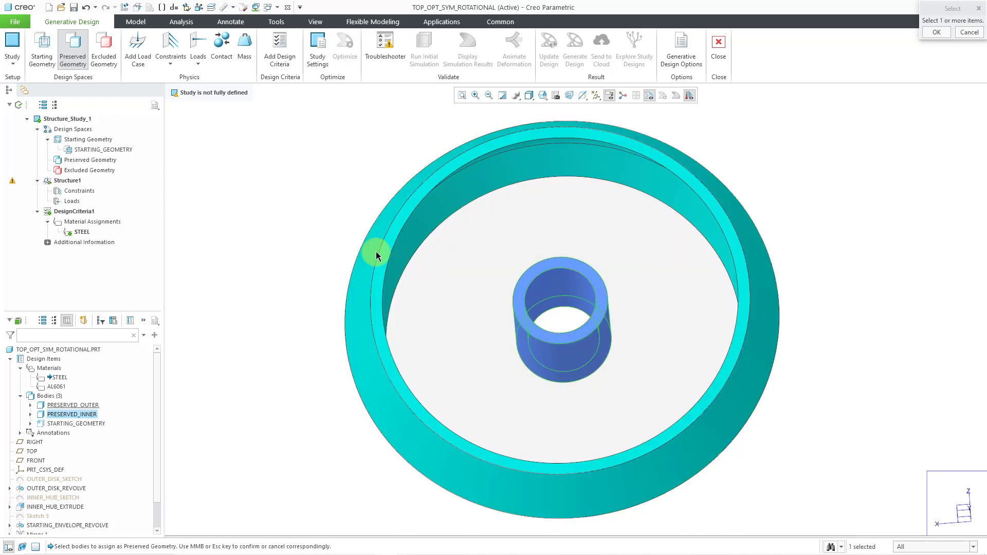
{"action": "left_click", "coordinate": [934, 34]}
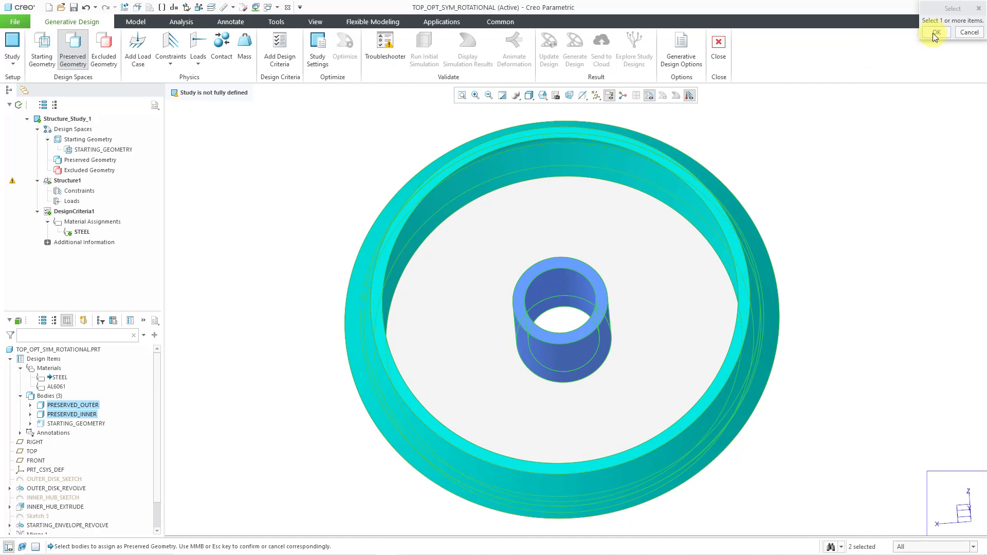
{"action": "left_click", "coordinate": [934, 33]}
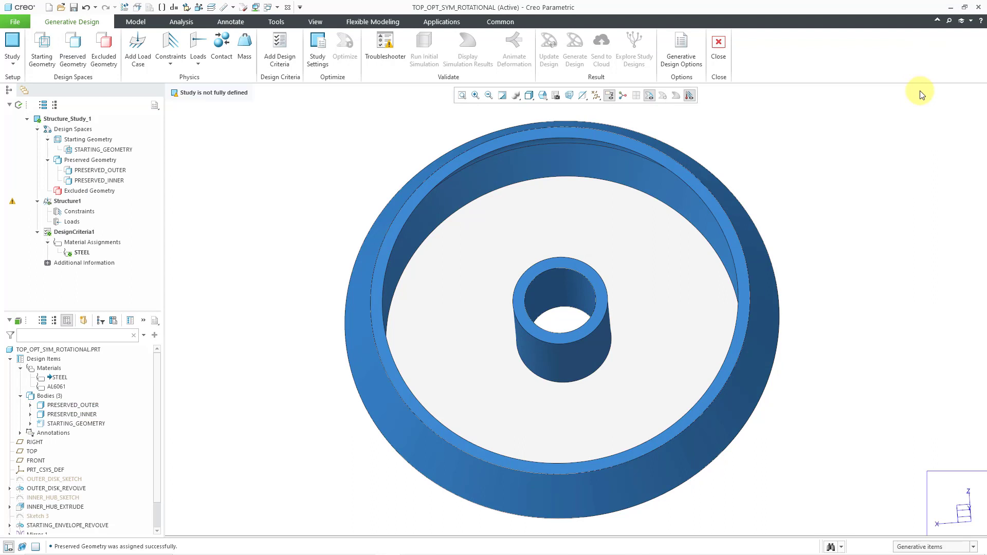
Step: Add a Fixed constraint on the hub's inner bore surfaces
{"action": "left_click", "coordinate": [180, 61]}
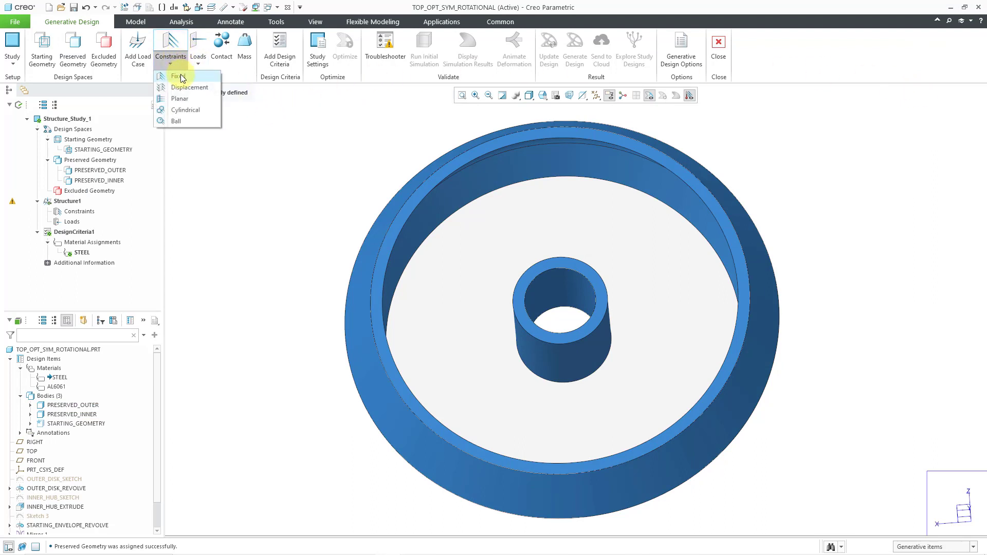
{"action": "left_click", "coordinate": [180, 77]}
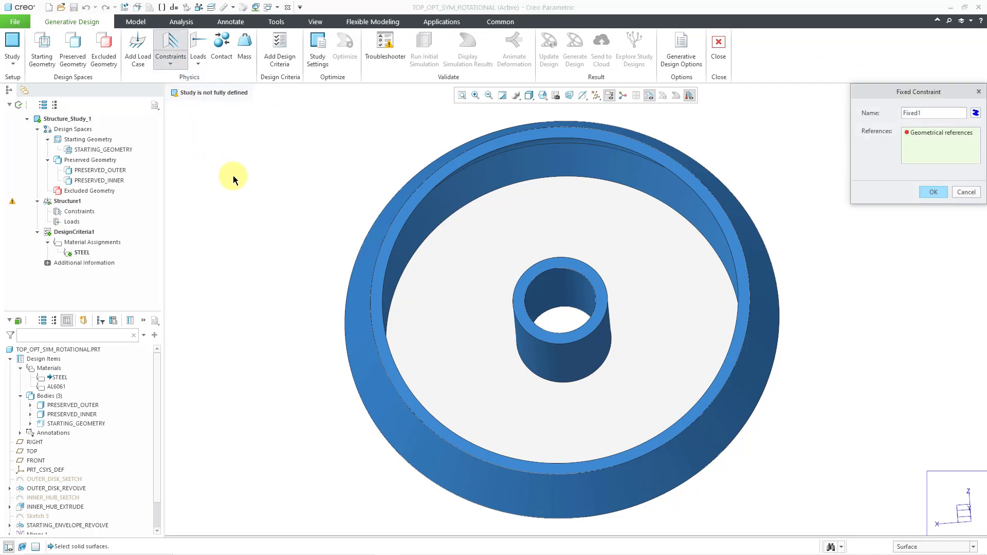
{"action": "left_click", "coordinate": [589, 294]}
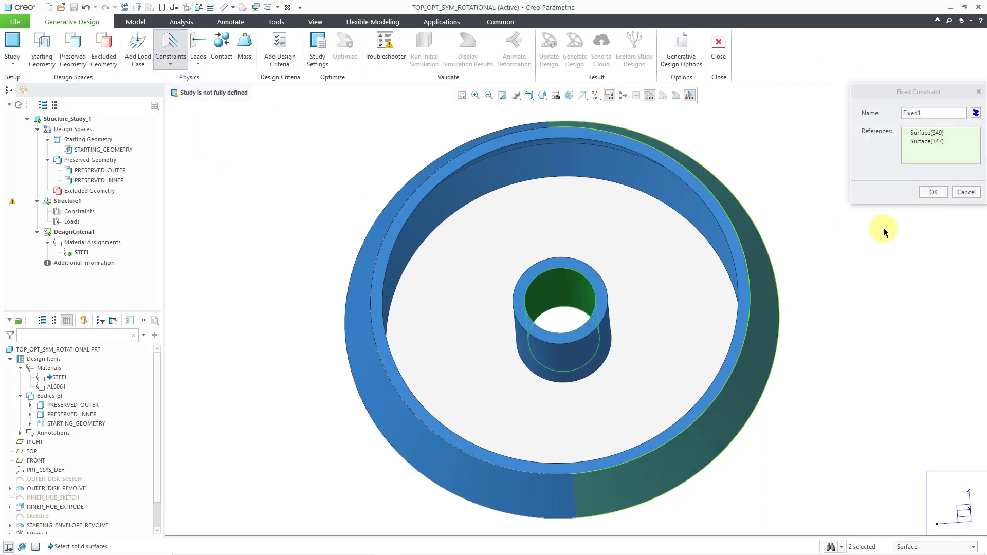
{"action": "left_click", "coordinate": [939, 195]}
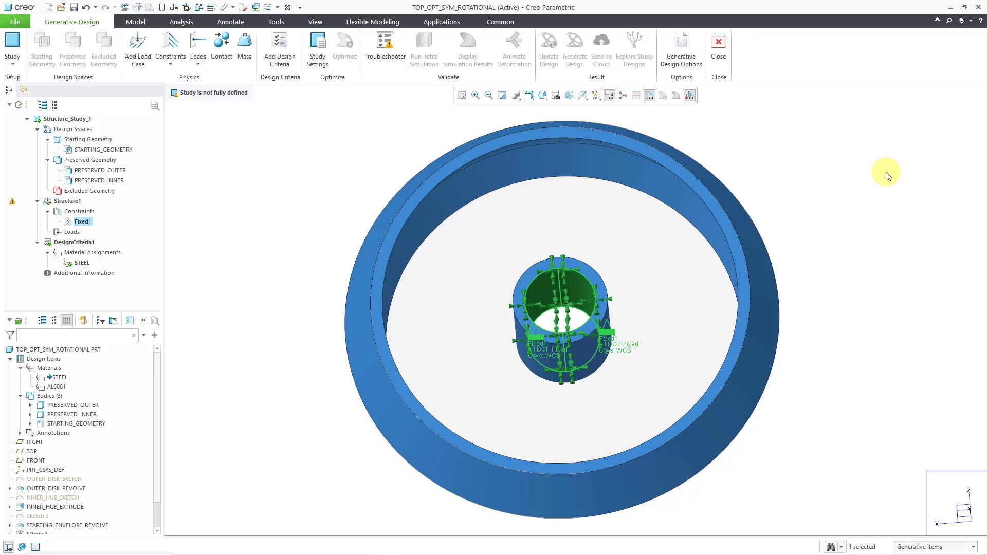
Step: Apply a 100 psi pressure load to the outer ring's rim and outer wall faces
{"action": "left_click", "coordinate": [199, 61]}
{"action": "left_click", "coordinate": [217, 99]}
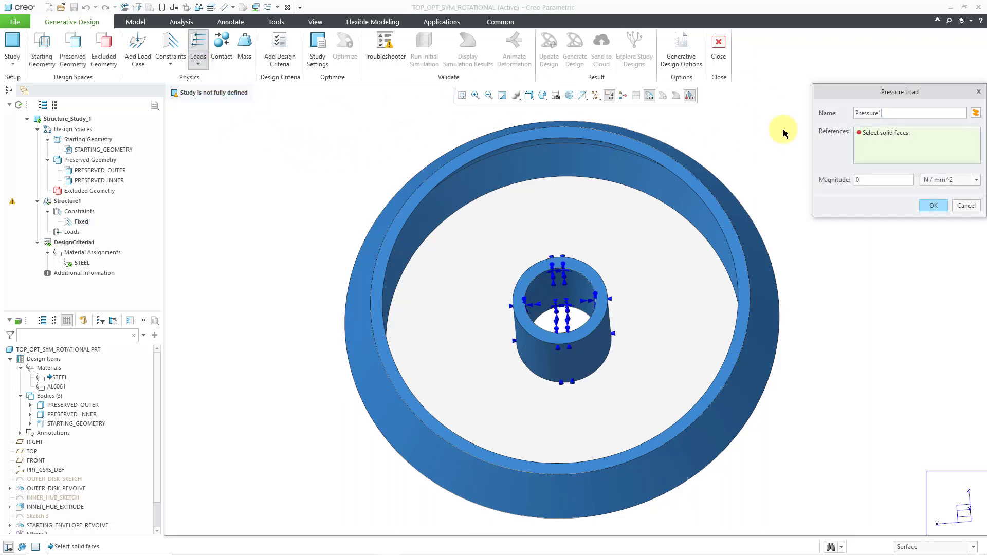
{"action": "left_click", "coordinate": [758, 255]}
{"action": "middle_click_drag", "start_coordinate": [723, 279], "coordinate": [641, 214]}
{"action": "left_click", "coordinate": [749, 375], "text": "ctrl"}
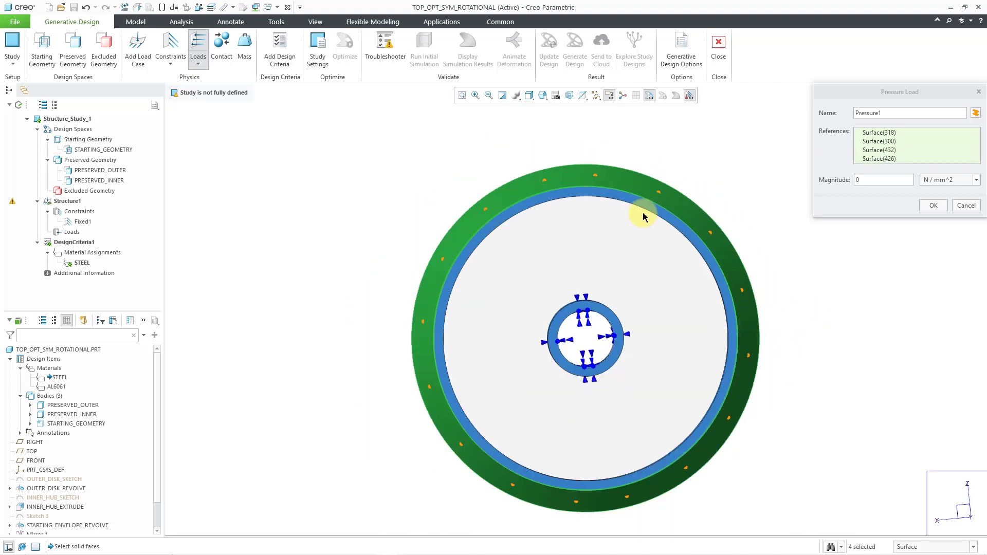
{"action": "left_click", "coordinate": [939, 179]}
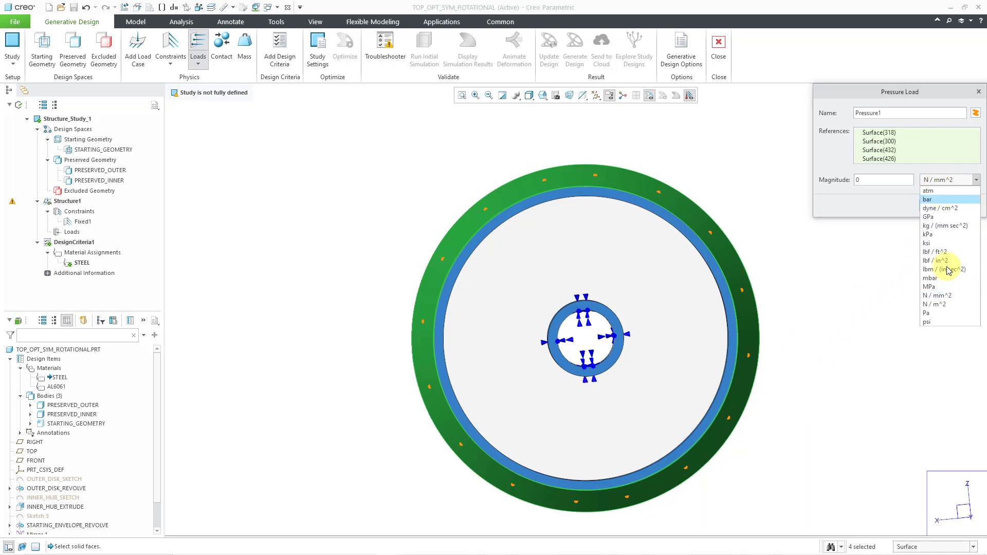
{"action": "left_click", "coordinate": [948, 322]}
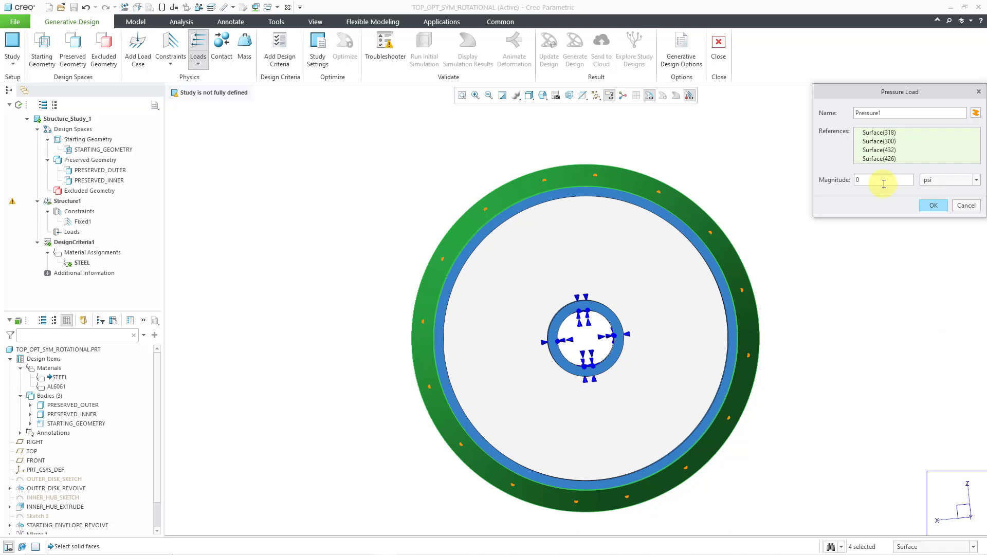
{"action": "double_click", "coordinate": [879, 181]}
{"action": "type", "text": "100"}
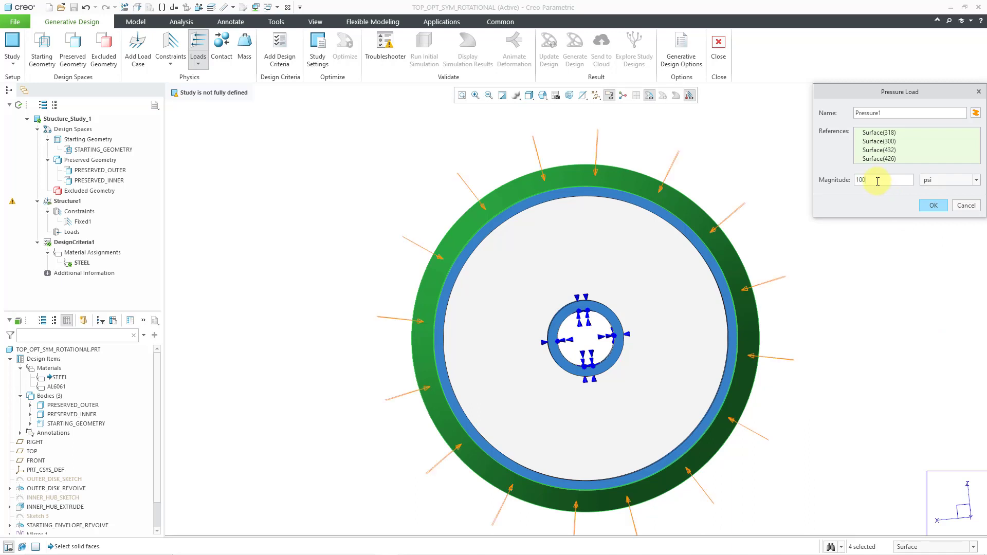
{"action": "left_click", "coordinate": [933, 205]}
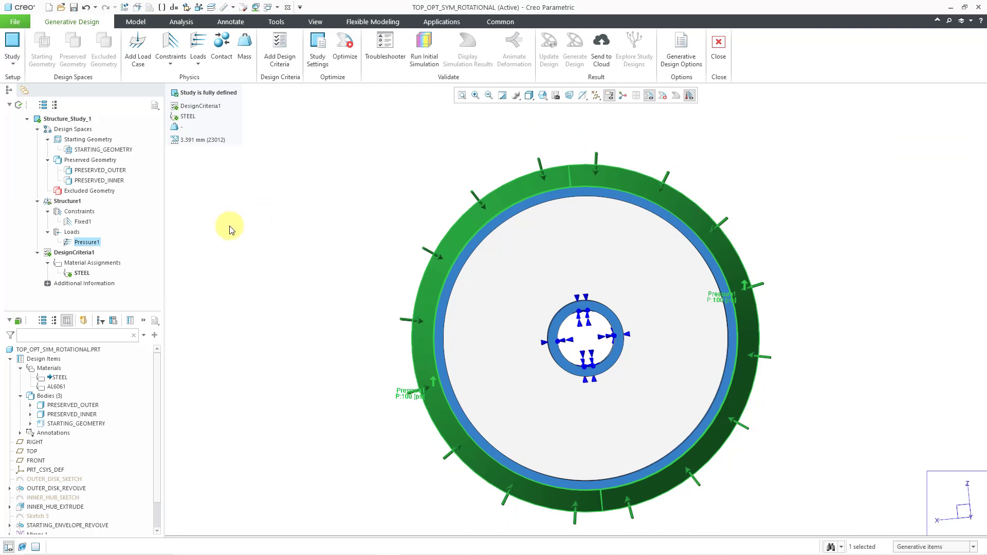
Step: Edit DesignCriteria1, keeping Maximize stiffness and setting the volume limit to 25%
{"action": "left_click", "coordinate": [279, 47]}
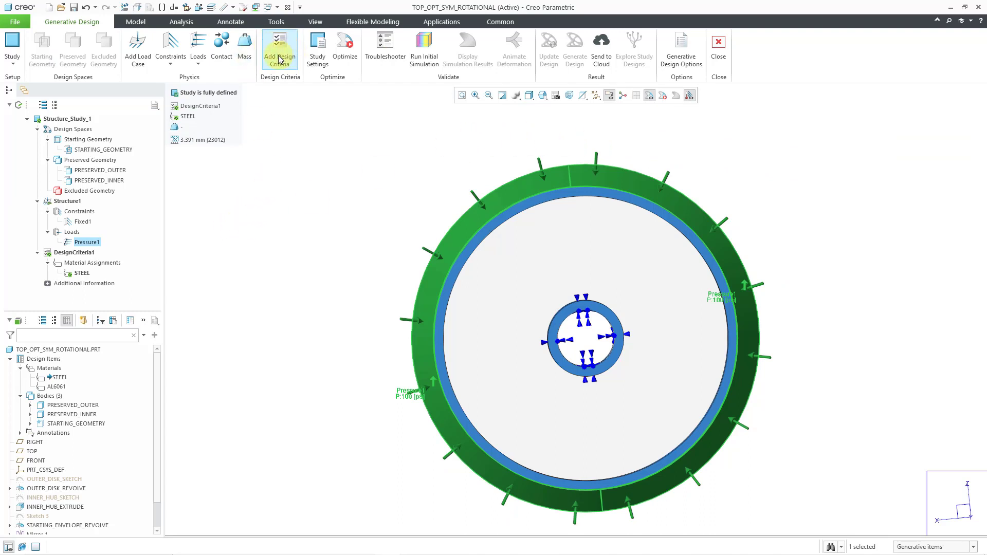
{"action": "left_click", "coordinate": [72, 253]}
{"action": "left_click", "coordinate": [80, 218]}
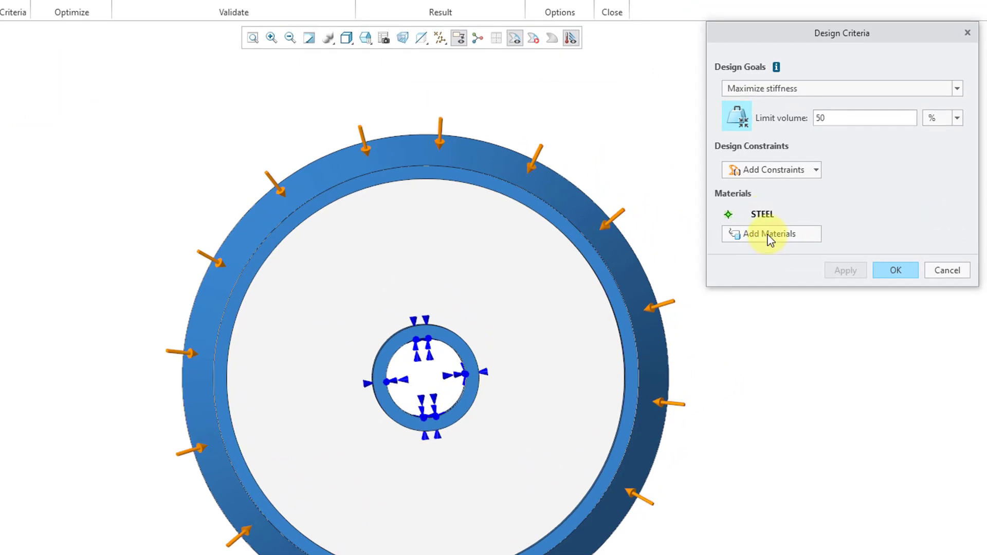
{"action": "left_click", "coordinate": [806, 90]}
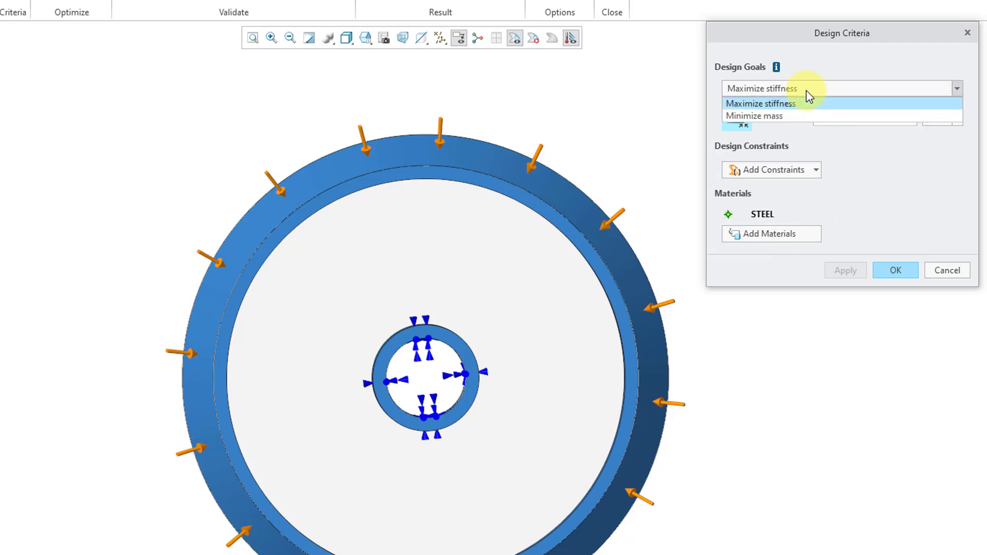
{"action": "left_click", "coordinate": [806, 91]}
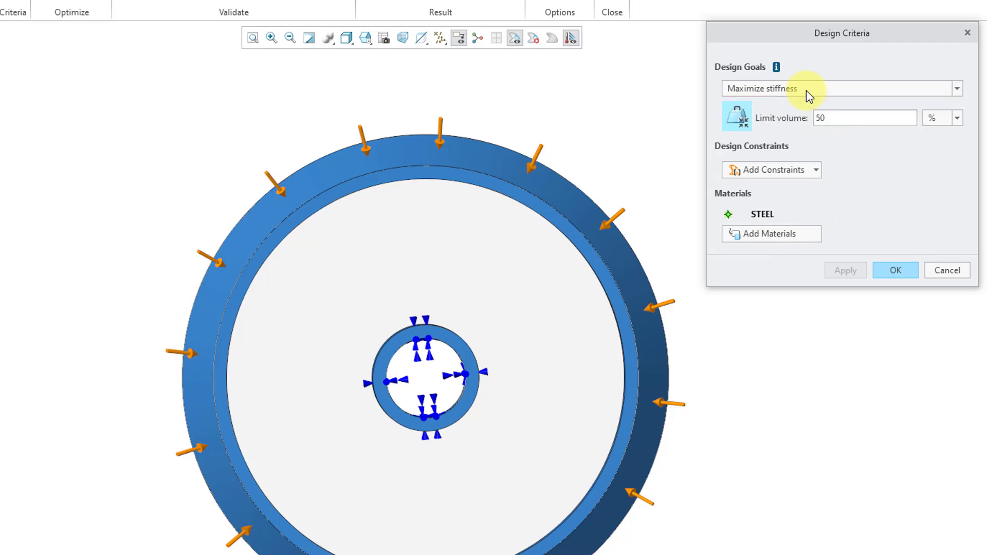
{"action": "left_click", "coordinate": [839, 111]}
{"action": "double_click", "coordinate": [840, 111]}
{"action": "type", "text": "25"}
{"action": "key", "text": "Tab"}
{"action": "left_click", "coordinate": [807, 171]}
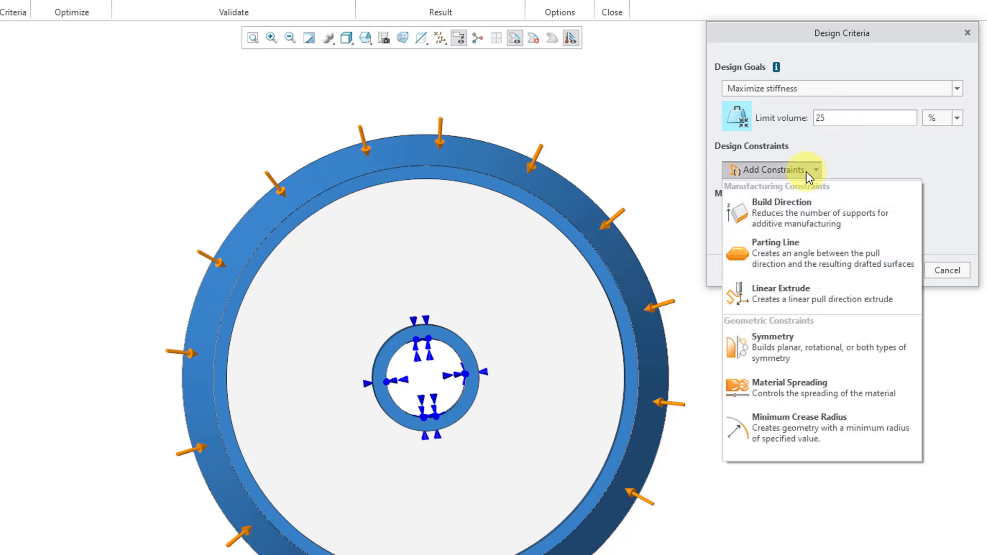
Step: Add a build direction constraint referencing the TOP plane, changing the critical angle from 45 to 30.000
{"action": "left_click", "coordinate": [862, 226]}
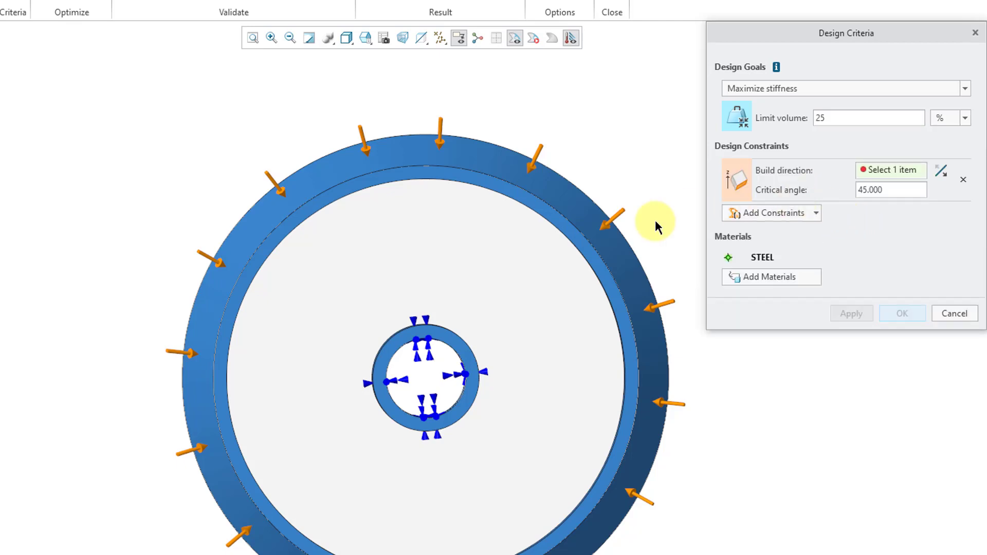
{"action": "middle_click_drag", "start_coordinate": [395, 320], "coordinate": [400, 143]}
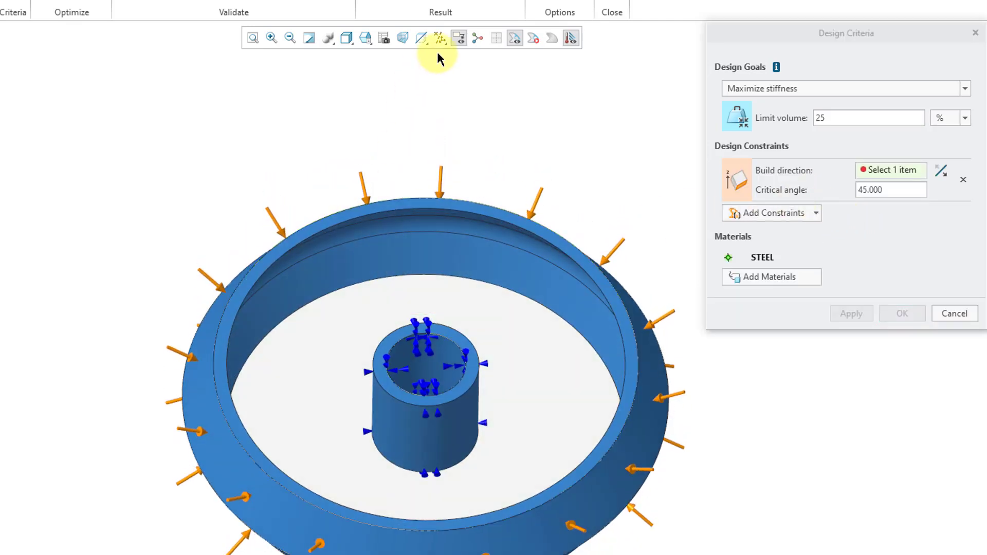
{"action": "left_click", "coordinate": [438, 40]}
{"action": "left_click", "coordinate": [491, 118]}
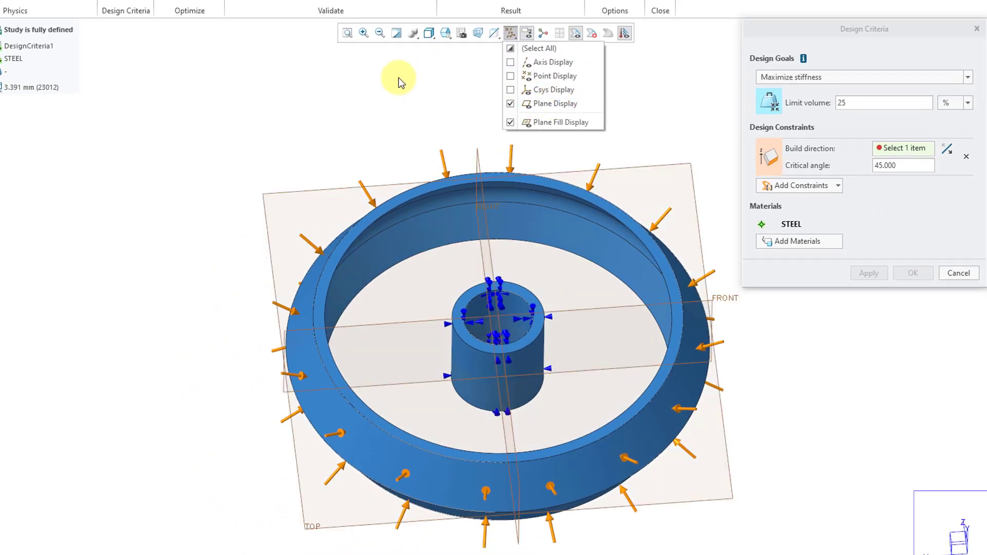
{"action": "left_click", "coordinate": [314, 195]}
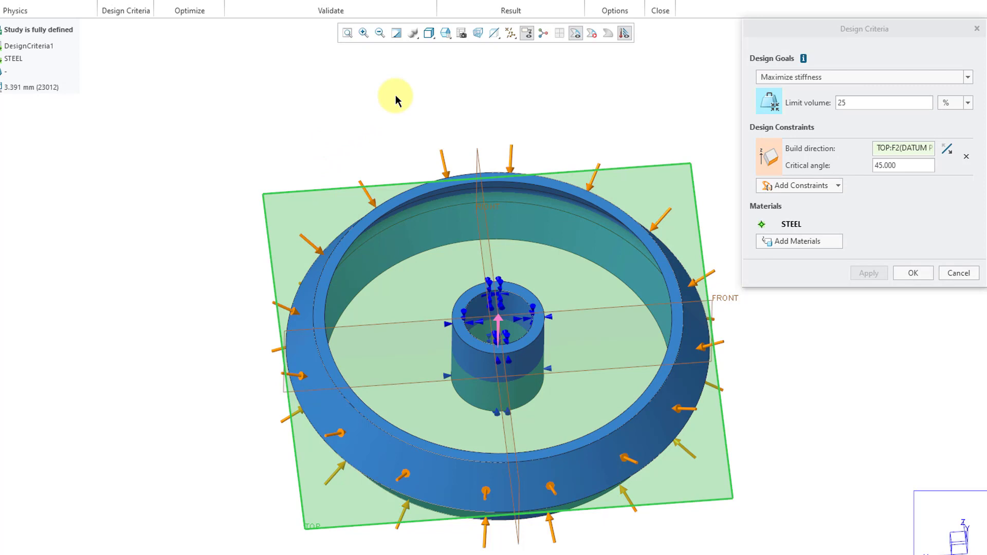
{"action": "left_click", "coordinate": [510, 33]}
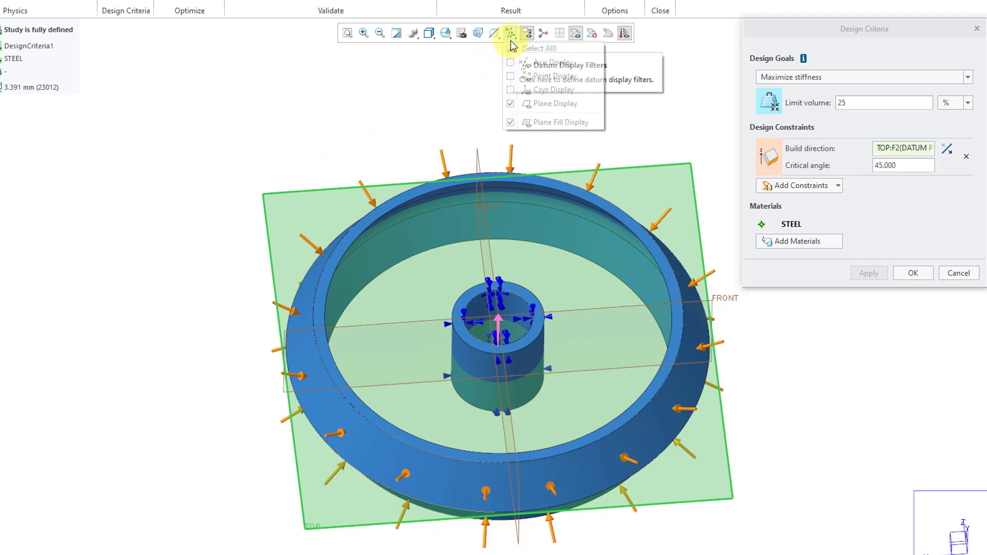
{"action": "left_click", "coordinate": [545, 104]}
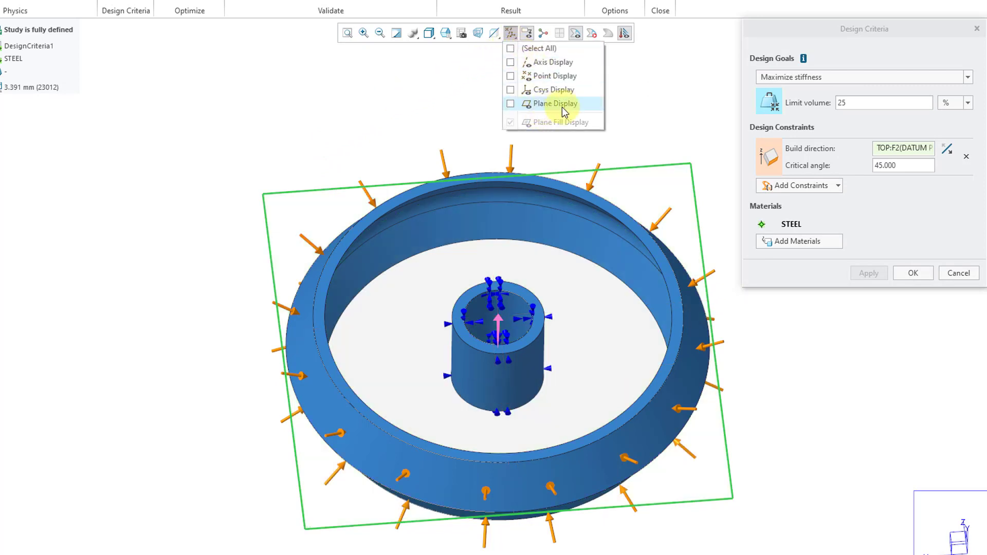
{"action": "double_click", "coordinate": [883, 164]}
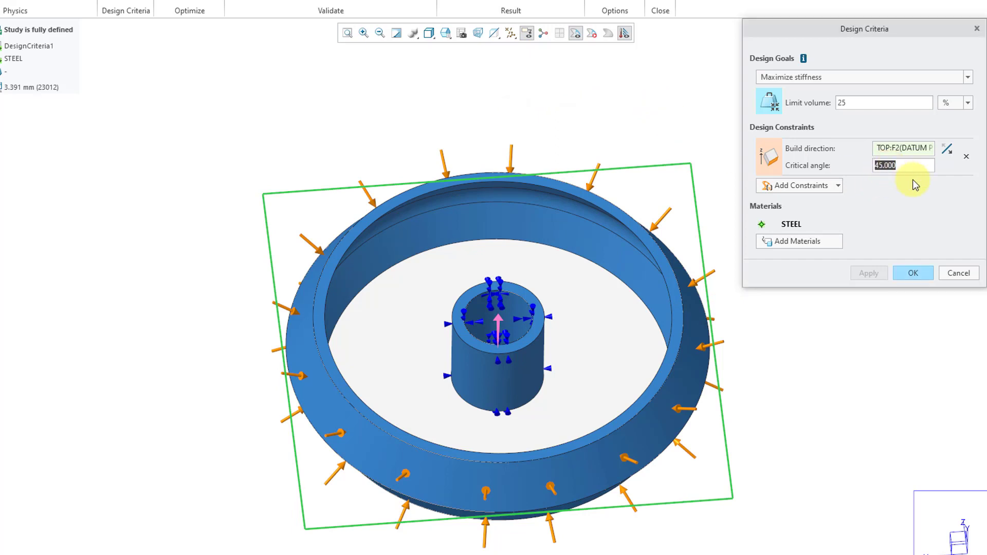
{"action": "type", "text": "30.000"}
Step: Add a rotational symmetry constraint about the hub's A_2 axis with 5 instances
{"action": "left_click", "coordinate": [815, 185]}
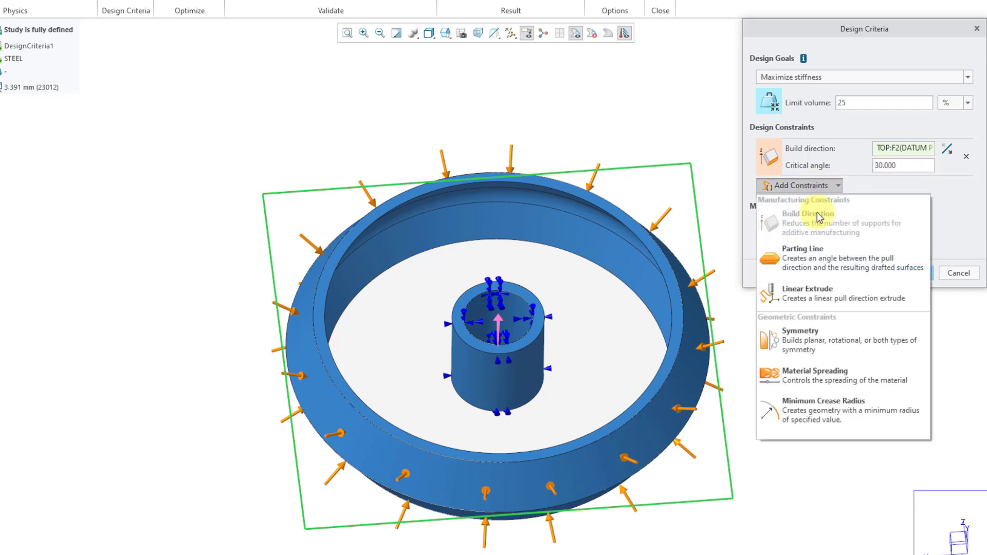
{"action": "left_click", "coordinate": [856, 349]}
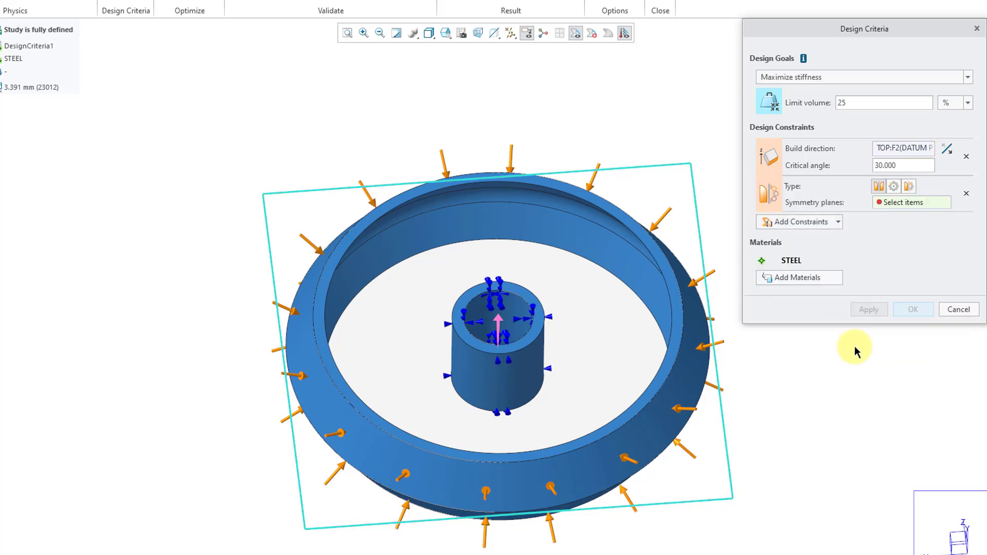
{"action": "left_click", "coordinate": [893, 186]}
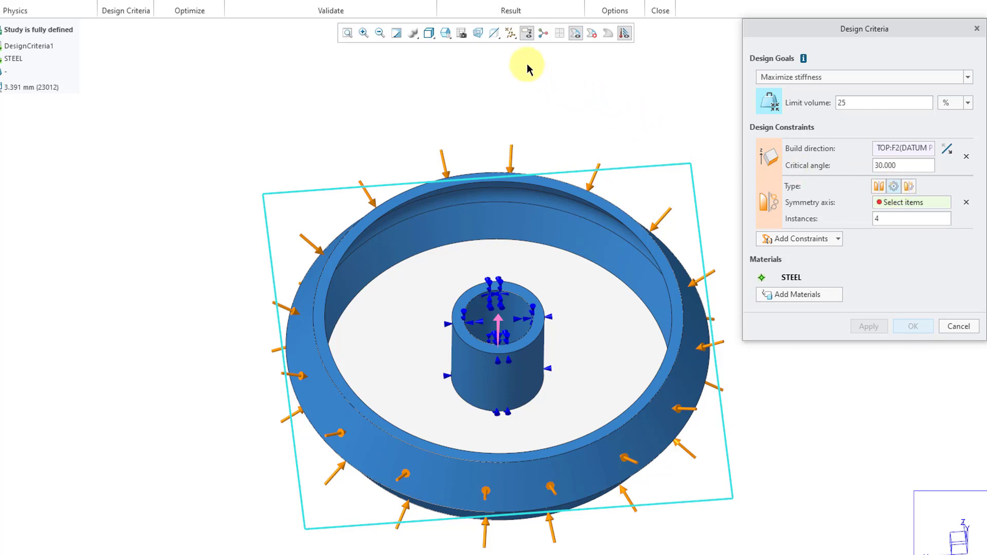
{"action": "left_click", "coordinate": [510, 33]}
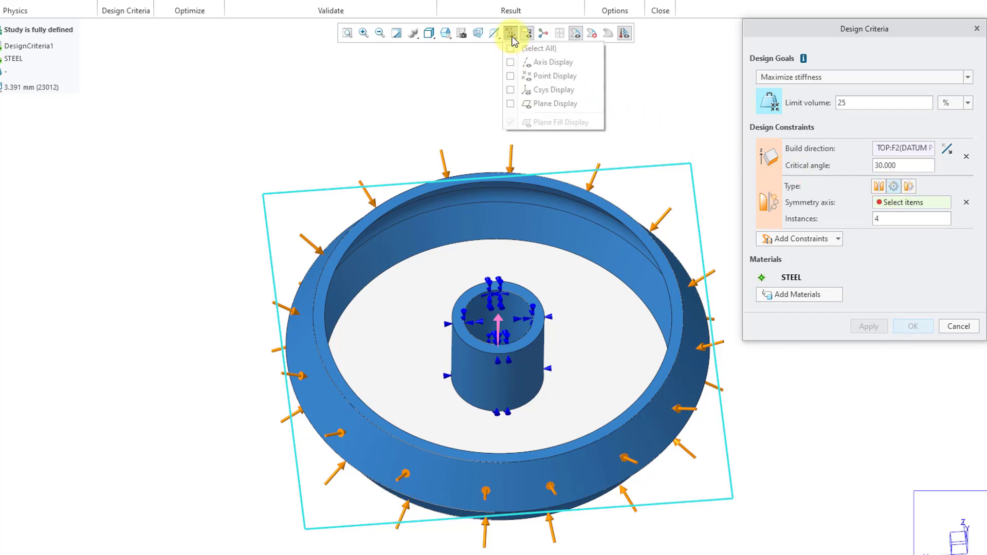
{"action": "left_click", "coordinate": [420, 71]}
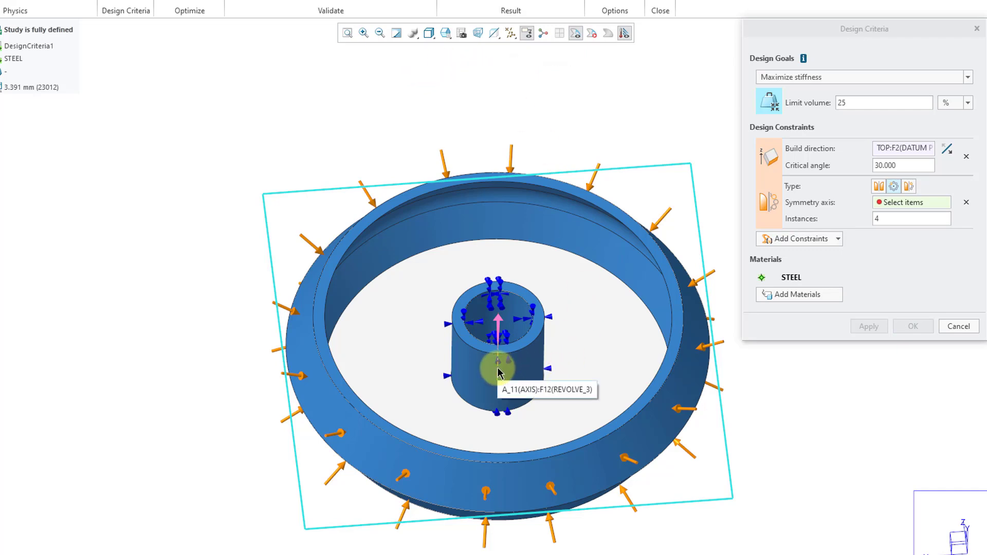
{"action": "scroll", "coordinate": [470, 308], "scroll_direction": "up", "scroll_amount": 3}
{"action": "left_click", "coordinate": [478, 312]}
{"action": "scroll", "coordinate": [481, 315], "scroll_direction": "down", "scroll_amount": 2}
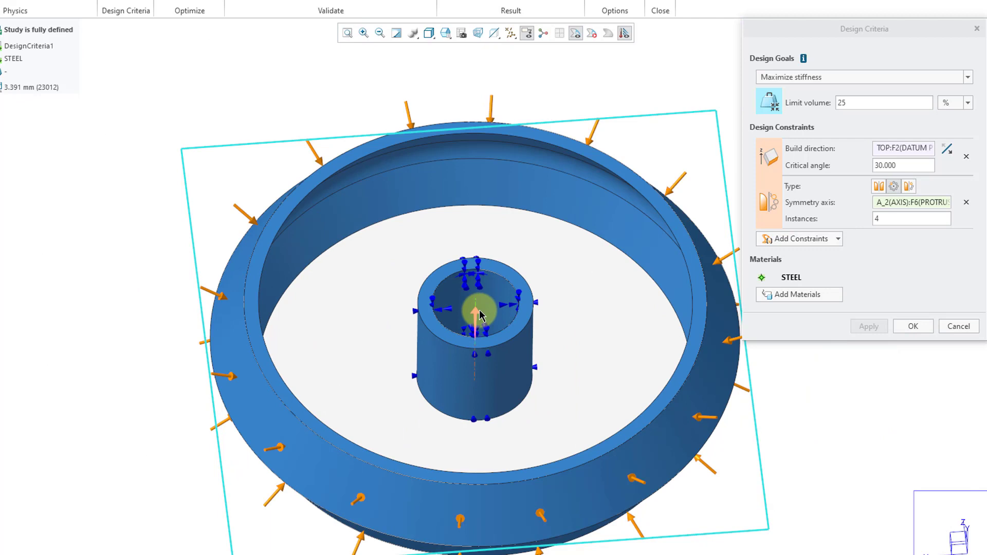
{"action": "left_click", "coordinate": [901, 220]}
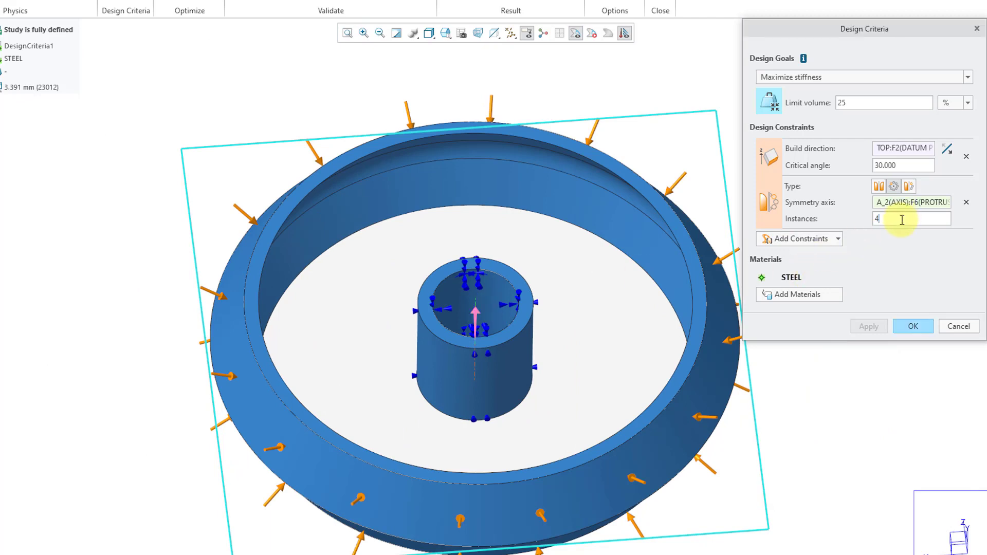
{"action": "double_click", "coordinate": [901, 219]}
{"action": "type", "text": "5"}
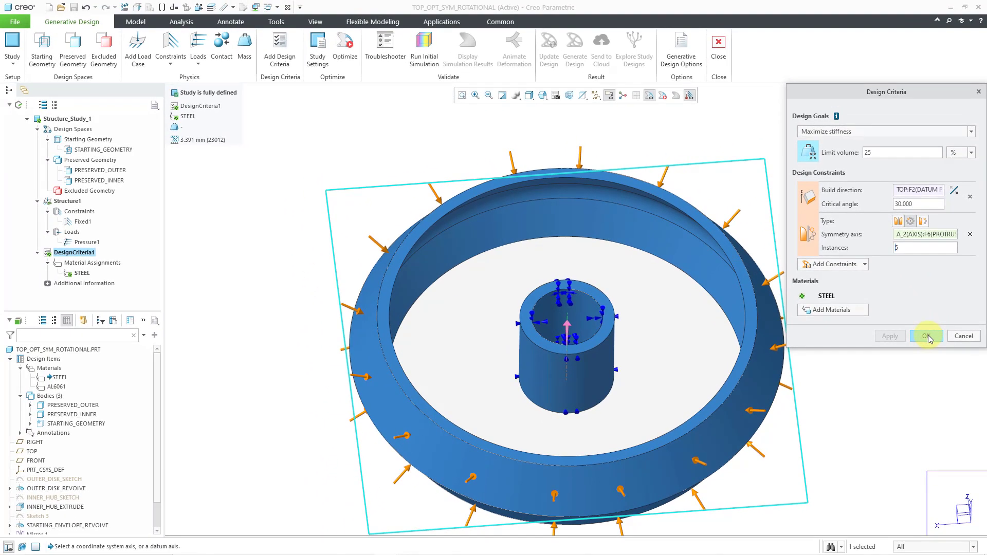
Step: Accept the design criteria, run the optimization, and face the resulting 1.833 kg spoked wheel
{"action": "left_click", "coordinate": [913, 326]}
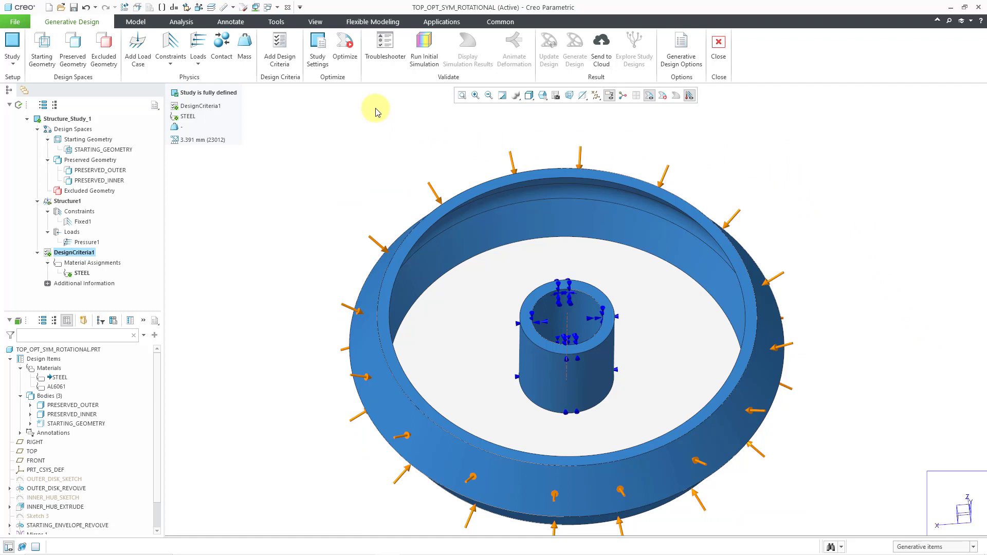
{"action": "left_click", "coordinate": [354, 63]}
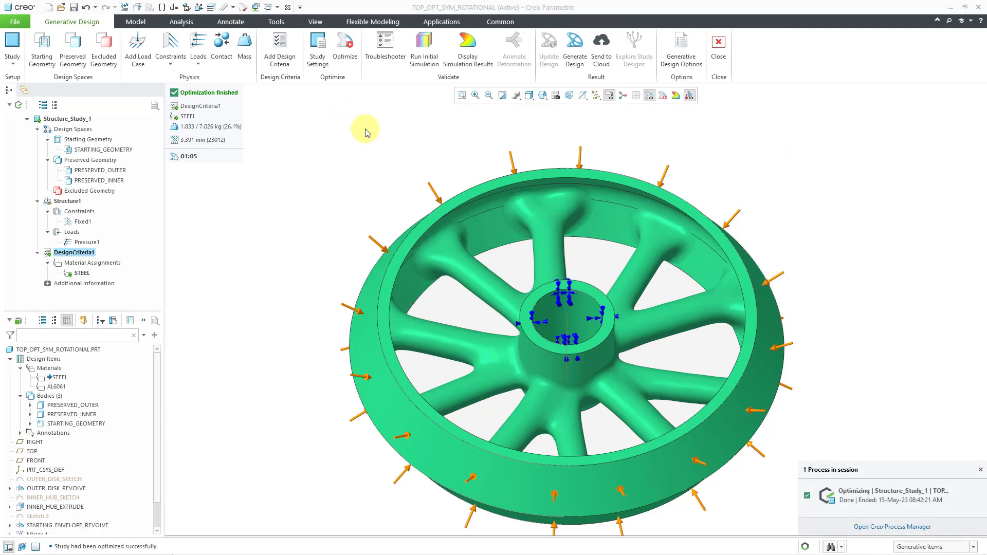
{"action": "mouse_move", "coordinate": [365, 130]}
{"action": "middle_mouse_down"}
{"action": "mouse_move", "coordinate": [456, 154]}
{"action": "mouse_move", "coordinate": [459, 189]}
{"action": "mouse_move", "coordinate": [472, 177]}
{"action": "middle_mouse_up"}
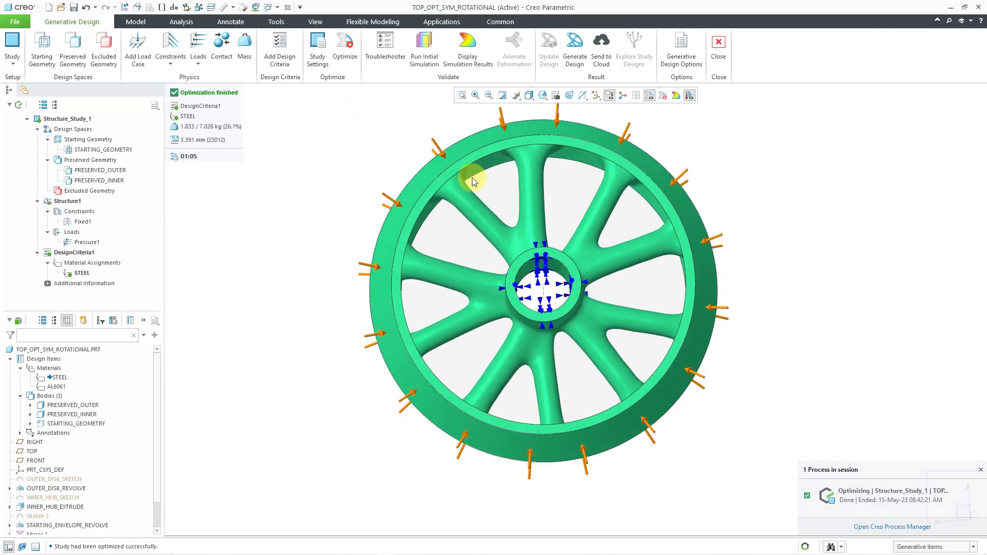
Step: Hide the load/constraint symbols and datum axes, then orbit to see the hub in 3-D
{"action": "left_click", "coordinate": [689, 95]}
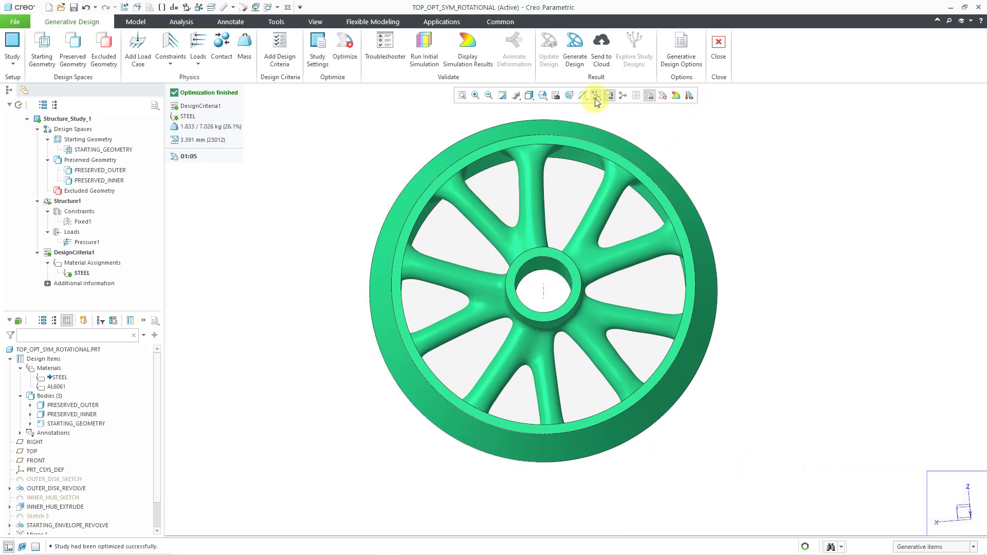
{"action": "left_click", "coordinate": [596, 96]}
{"action": "left_click", "coordinate": [627, 118]}
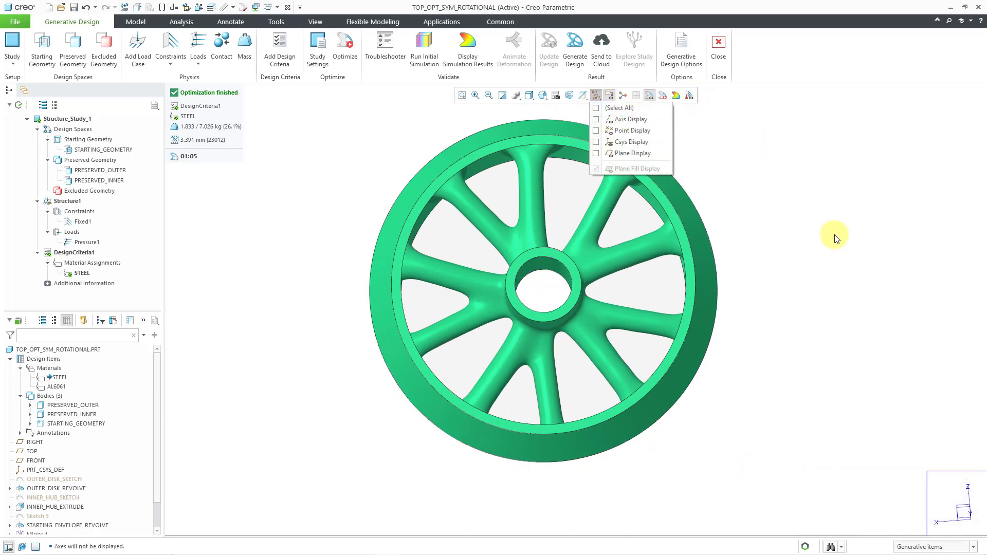
{"action": "mouse_move", "coordinate": [661, 154]}
{"action": "middle_mouse_down"}
{"action": "mouse_move", "coordinate": [672, 144]}
{"action": "mouse_move", "coordinate": [665, 131]}
{"action": "mouse_move", "coordinate": [634, 130]}
{"action": "mouse_move", "coordinate": [657, 137]}
{"action": "mouse_move", "coordinate": [660, 118]}
{"action": "mouse_move", "coordinate": [659, 154]}
{"action": "middle_mouse_up"}
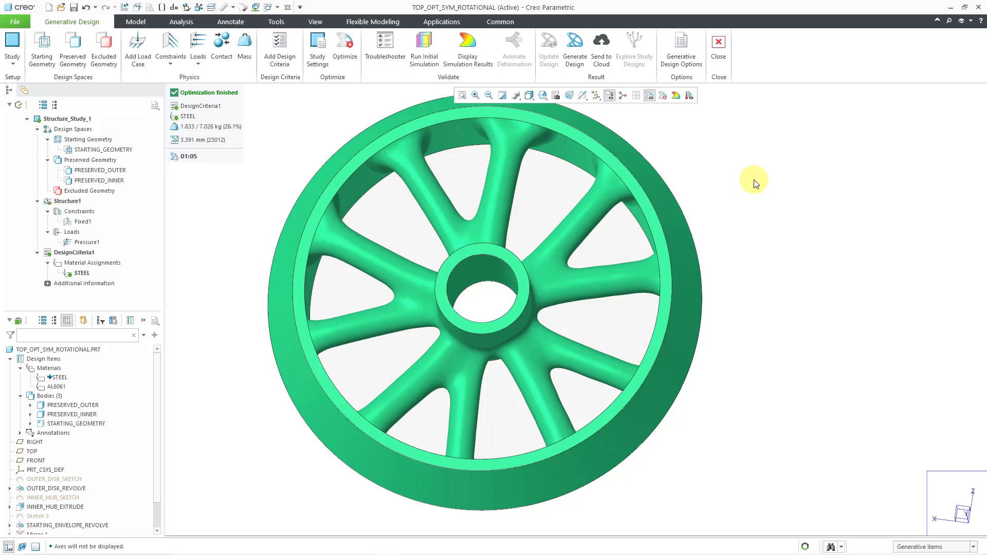
Step: Show the Von Mises stress results in MPa (peak 15.6571), then hide the fringe plot
{"action": "left_click", "coordinate": [469, 60]}
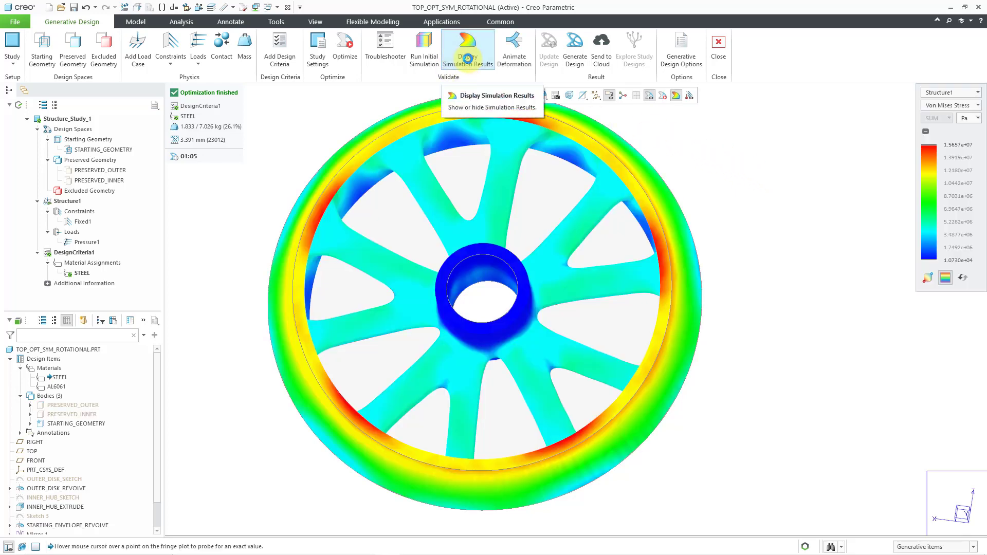
{"action": "left_click", "coordinate": [962, 119]}
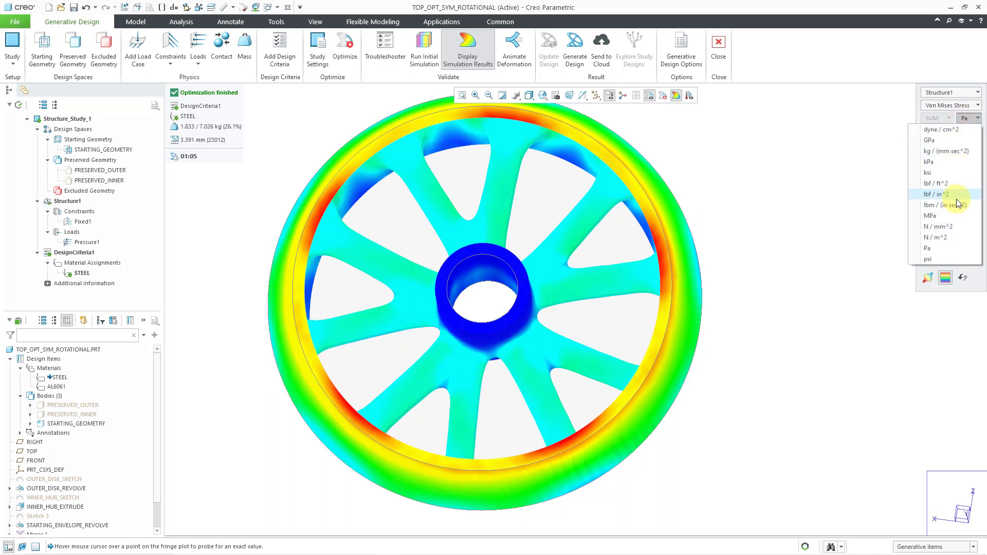
{"action": "left_click", "coordinate": [954, 215]}
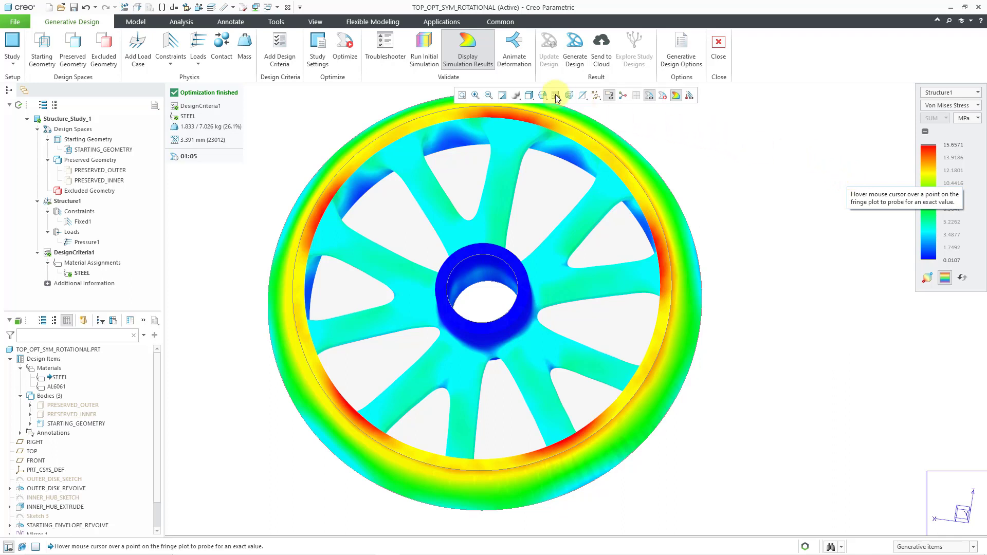
{"action": "left_click", "coordinate": [474, 61]}
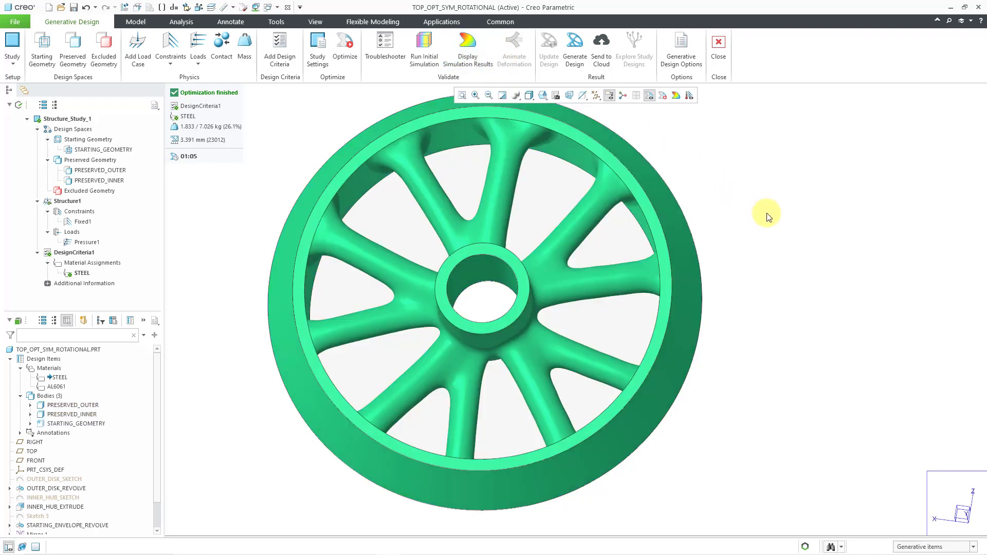
Step: Edit DesignCriteria1 and set the symmetry type to Both, planar and rotational
{"action": "middle_click_drag", "start_coordinate": [757, 211], "coordinate": [804, 223], "text": "shift"}
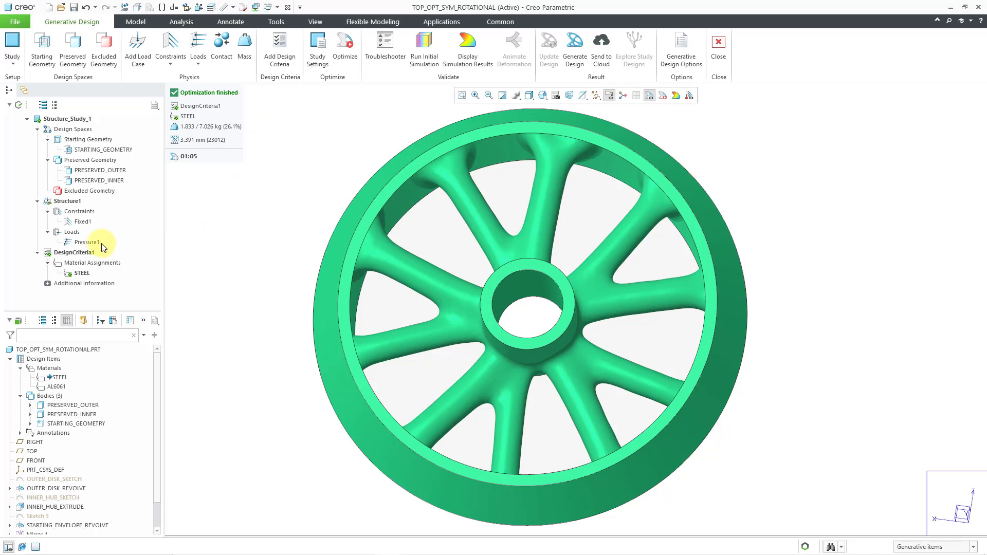
{"action": "left_click", "coordinate": [86, 253]}
{"action": "left_click", "coordinate": [92, 220]}
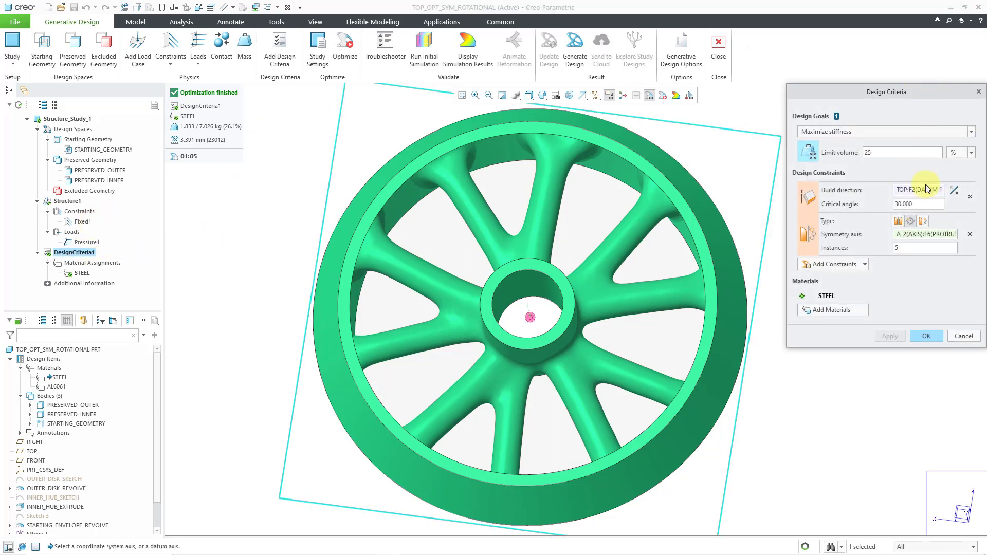
{"action": "left_click", "coordinate": [923, 221]}
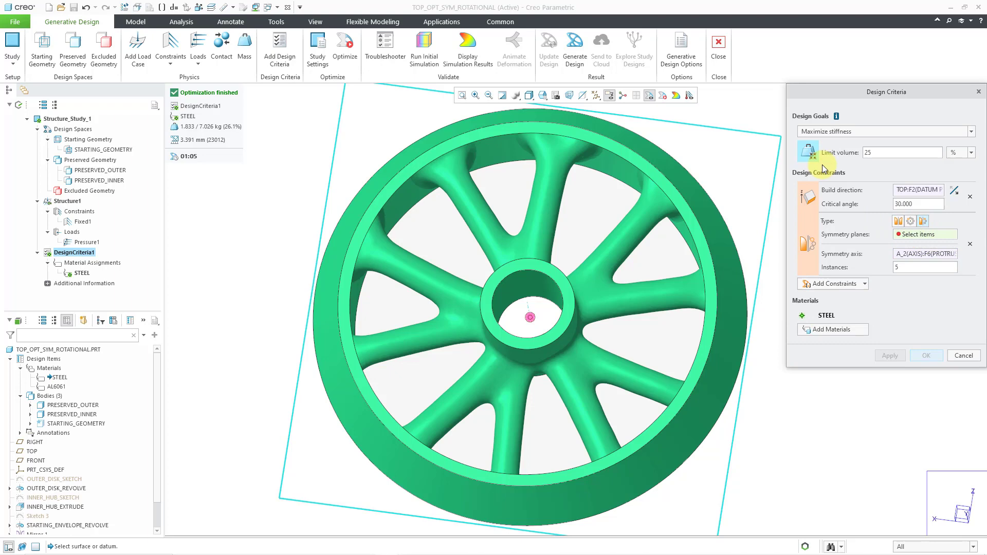
Step: Choose the TOP datum plane as the symmetry plane, hide datum planes, and confirm the criteria
{"action": "left_click", "coordinate": [596, 98]}
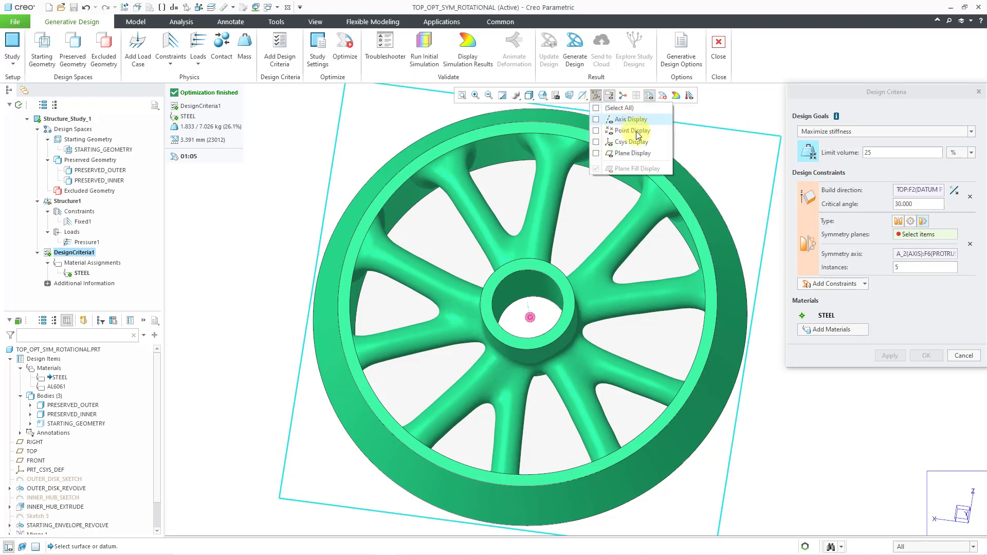
{"action": "left_click", "coordinate": [643, 154]}
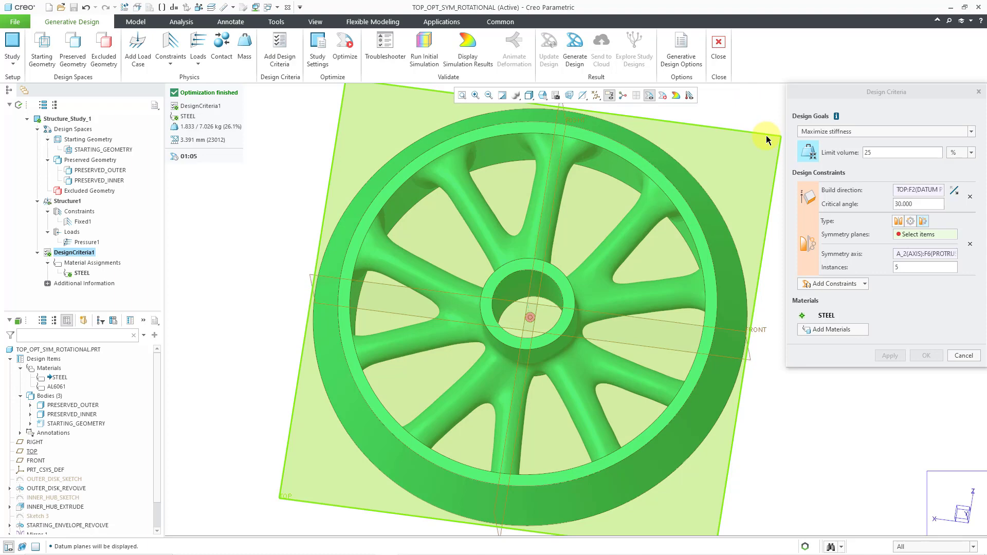
{"action": "left_click", "coordinate": [766, 135]}
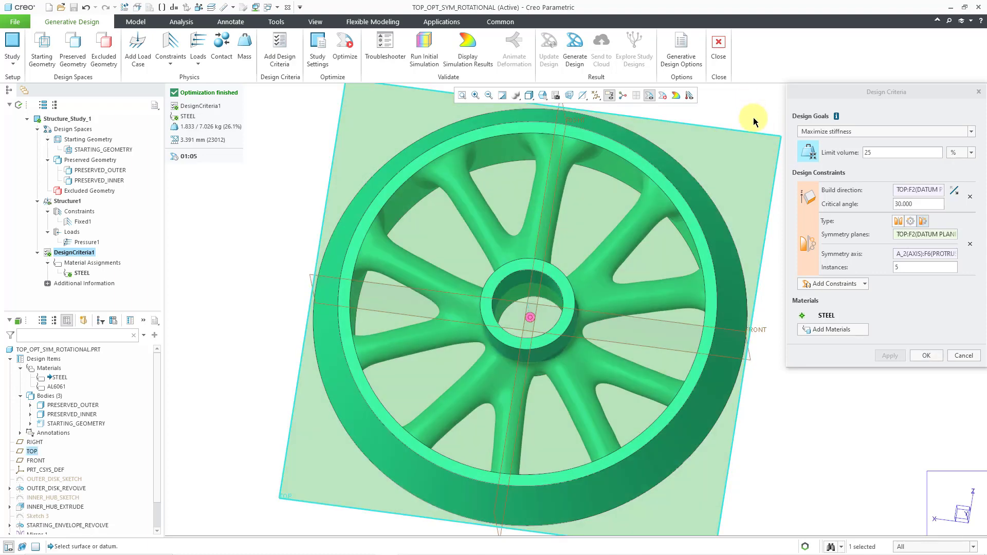
{"action": "left_click", "coordinate": [597, 98]}
{"action": "left_click", "coordinate": [629, 153]}
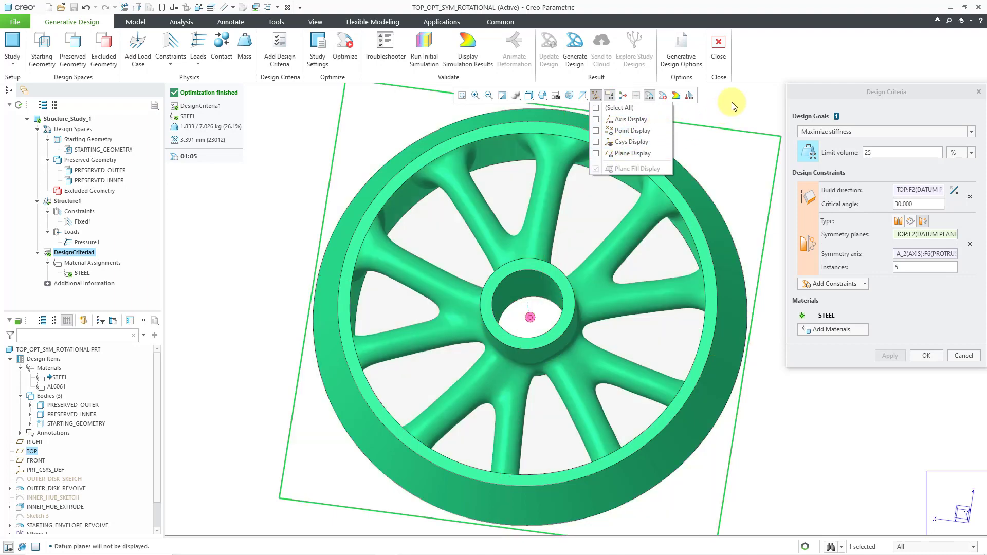
{"action": "scroll", "coordinate": [517, 242], "scroll_direction": "down", "scroll_amount": 2}
{"action": "left_click", "coordinate": [923, 353]}
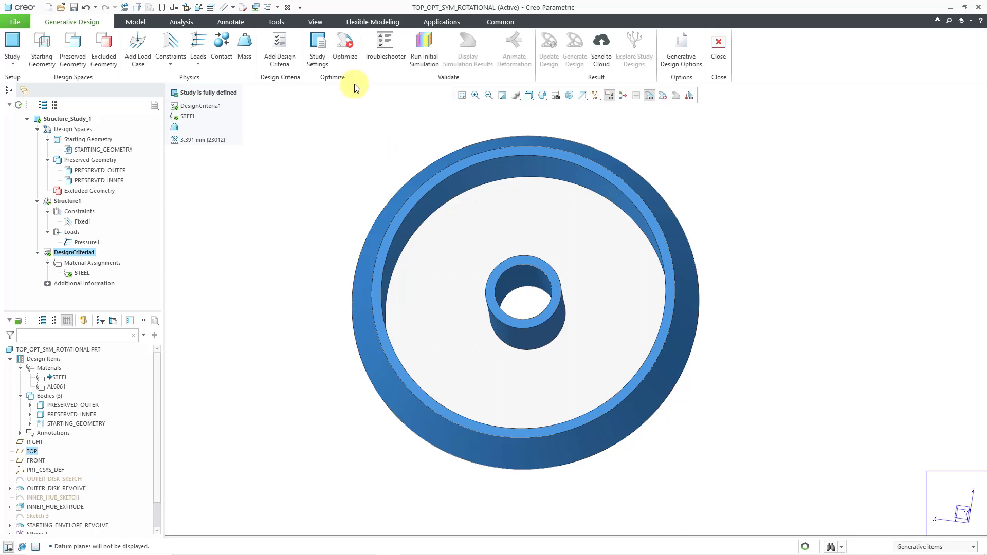
Step: Re-run the optimization and orbit to inspect the 1.842 kg five-spoke symmetric wheel
{"action": "left_click", "coordinate": [347, 60]}
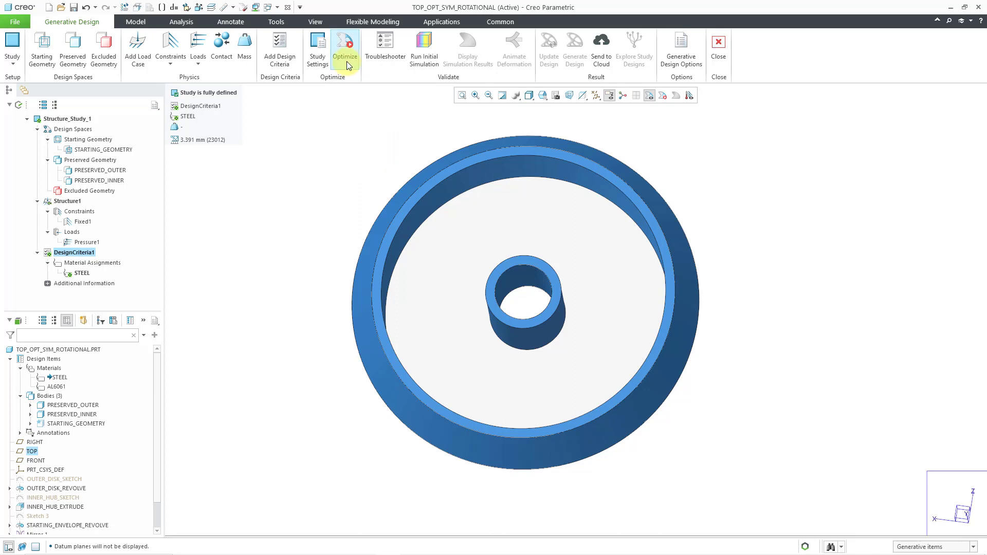
{"action": "scroll", "coordinate": [436, 213], "scroll_direction": "down", "scroll_amount": 2}
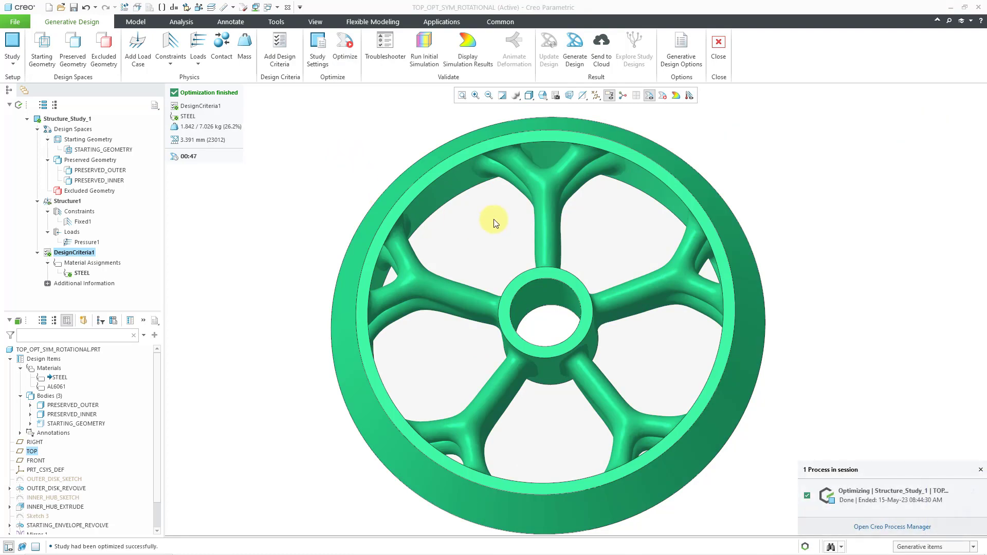
{"action": "mouse_move", "coordinate": [491, 220]}
{"action": "middle_mouse_down"}
{"action": "mouse_move", "coordinate": [500, 194]}
{"action": "mouse_move", "coordinate": [546, 186]}
{"action": "mouse_move", "coordinate": [483, 205]}
{"action": "mouse_move", "coordinate": [483, 252]}
{"action": "mouse_move", "coordinate": [467, 255]}
{"action": "mouse_move", "coordinate": [494, 236]}
{"action": "mouse_move", "coordinate": [489, 248]}
{"action": "mouse_move", "coordinate": [469, 238]}
{"action": "mouse_move", "coordinate": [502, 198]}
{"action": "mouse_move", "coordinate": [488, 189]}
{"action": "mouse_move", "coordinate": [493, 176]}
{"action": "mouse_move", "coordinate": [500, 193]}
{"action": "mouse_move", "coordinate": [489, 234]}
{"action": "mouse_move", "coordinate": [498, 200]}
{"action": "mouse_move", "coordinate": [482, 204]}
{"action": "middle_mouse_up"}
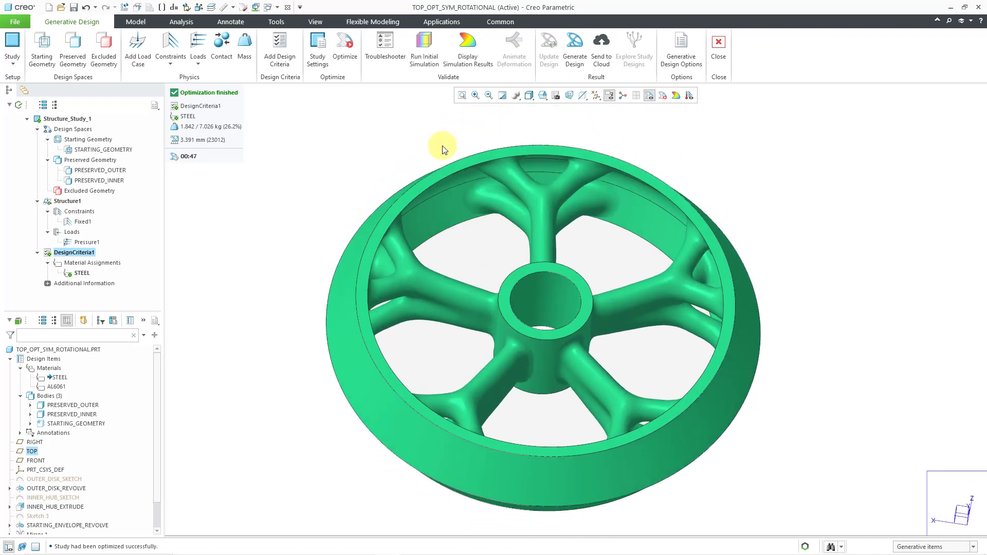
Step: Generate the result as Reconstructed geometry with output set to New Part
{"action": "left_click", "coordinate": [575, 64]}
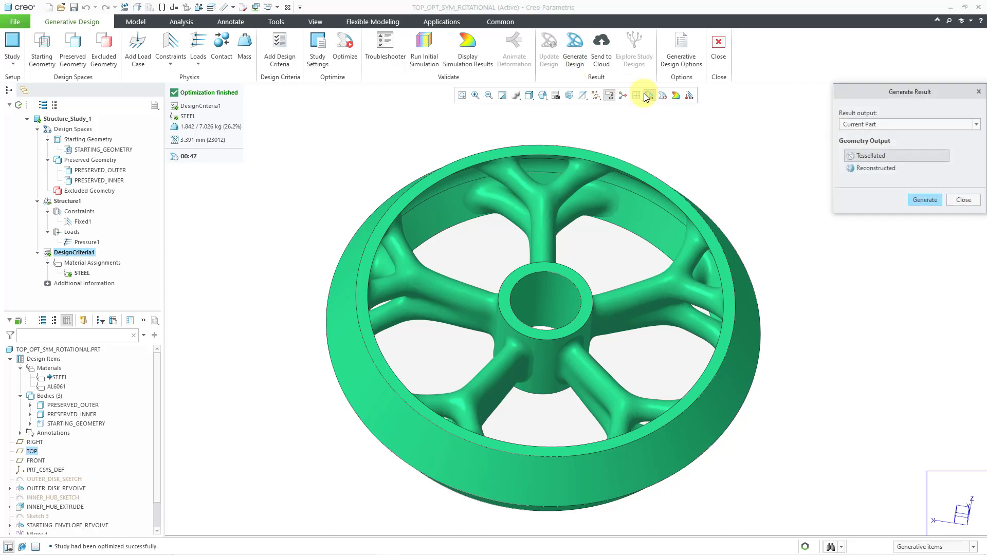
{"action": "left_click", "coordinate": [880, 168]}
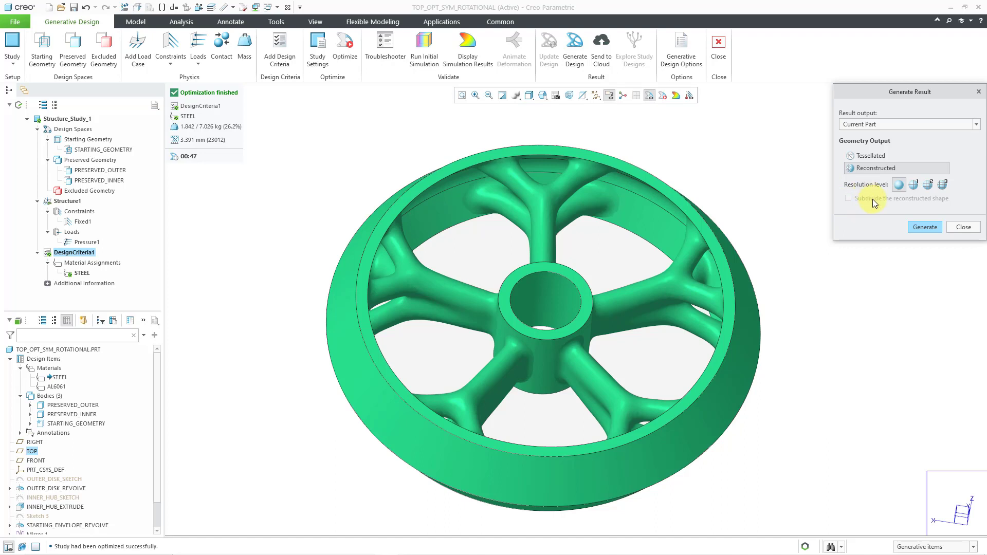
{"action": "left_click", "coordinate": [912, 125]}
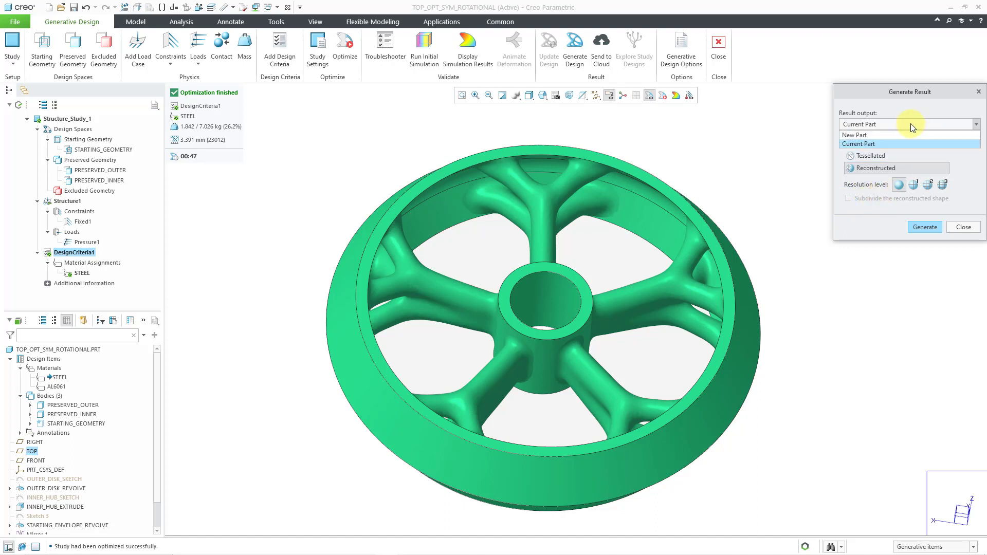
{"action": "left_click", "coordinate": [899, 135]}
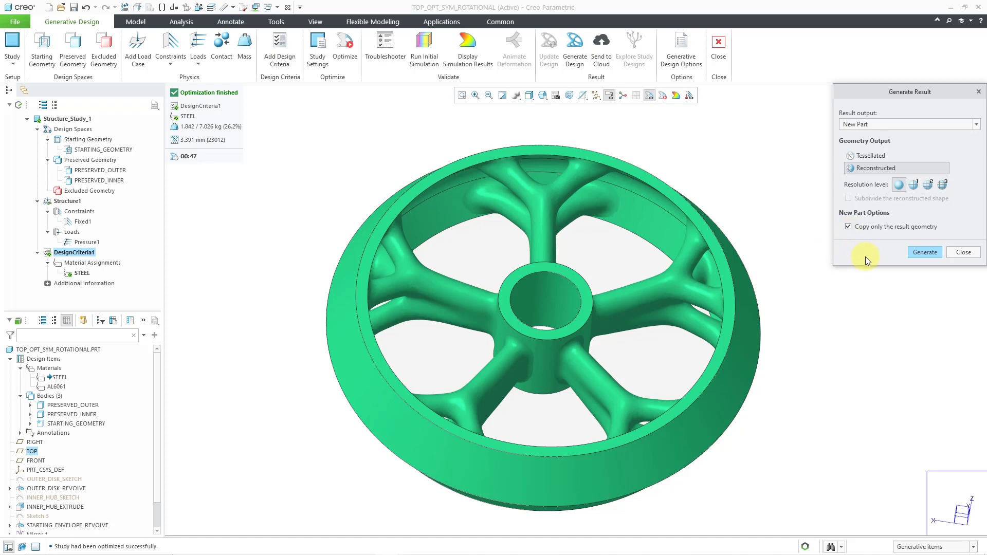
{"action": "left_click", "coordinate": [930, 252]}
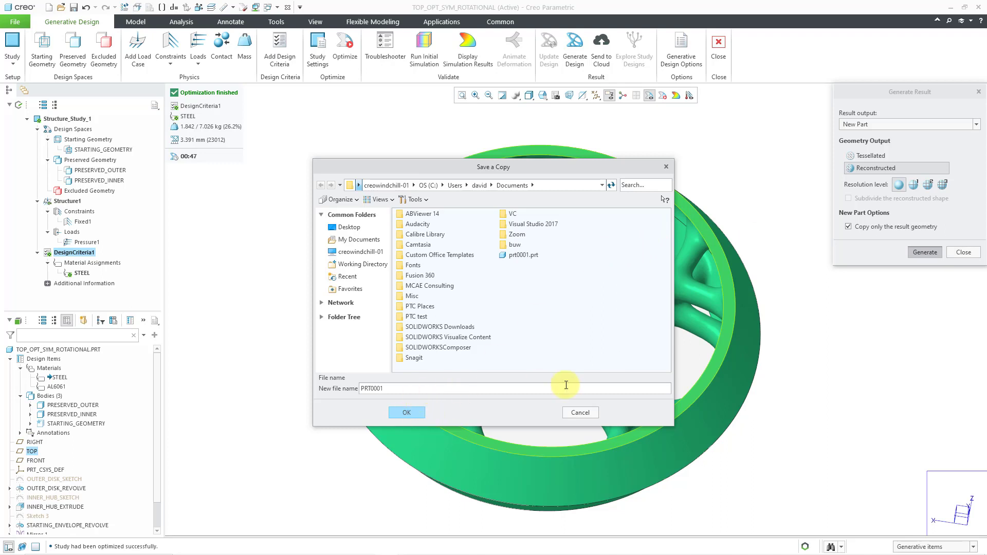
{"action": "left_click", "coordinate": [404, 388]}
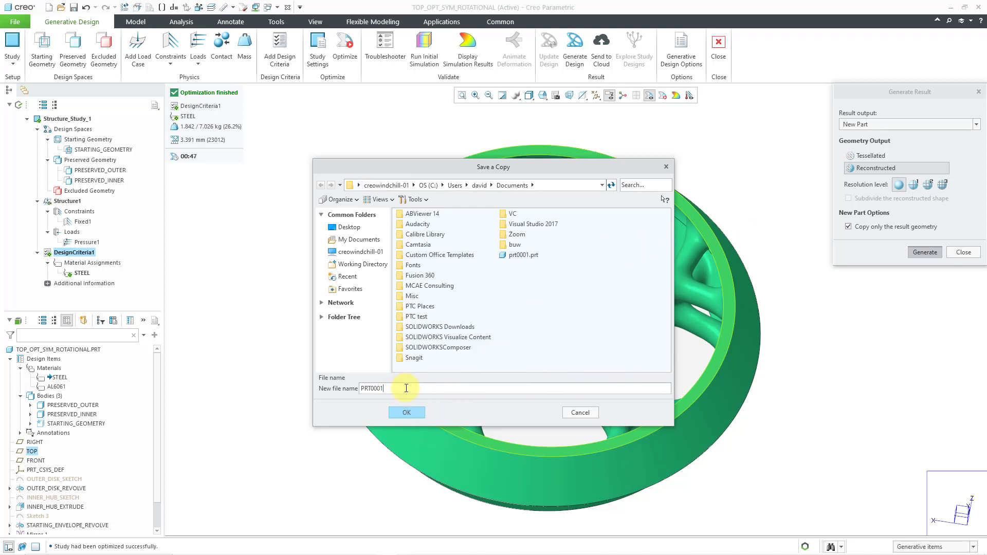
Step: Accept the default name PRT0001 to create the new reconstructed part
{"action": "left_click", "coordinate": [401, 412]}
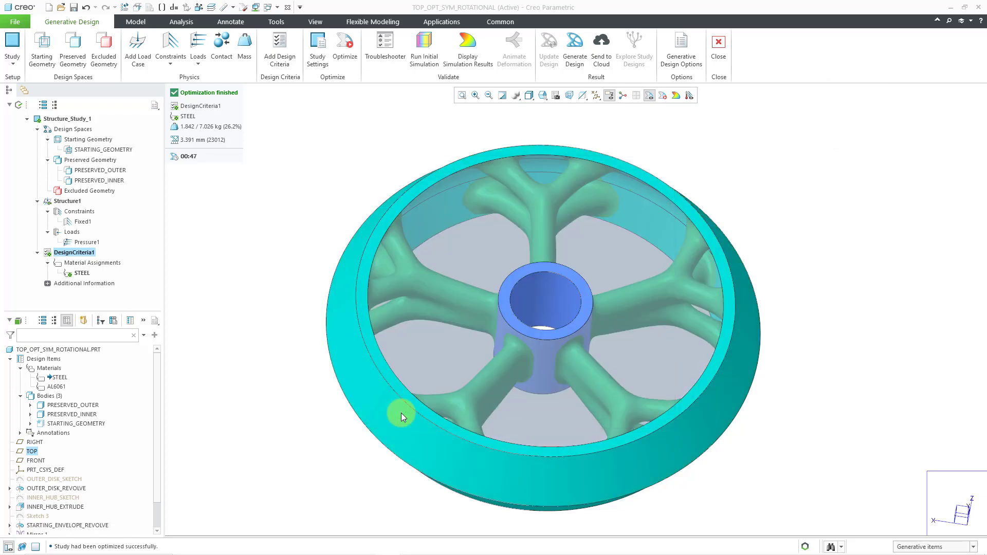